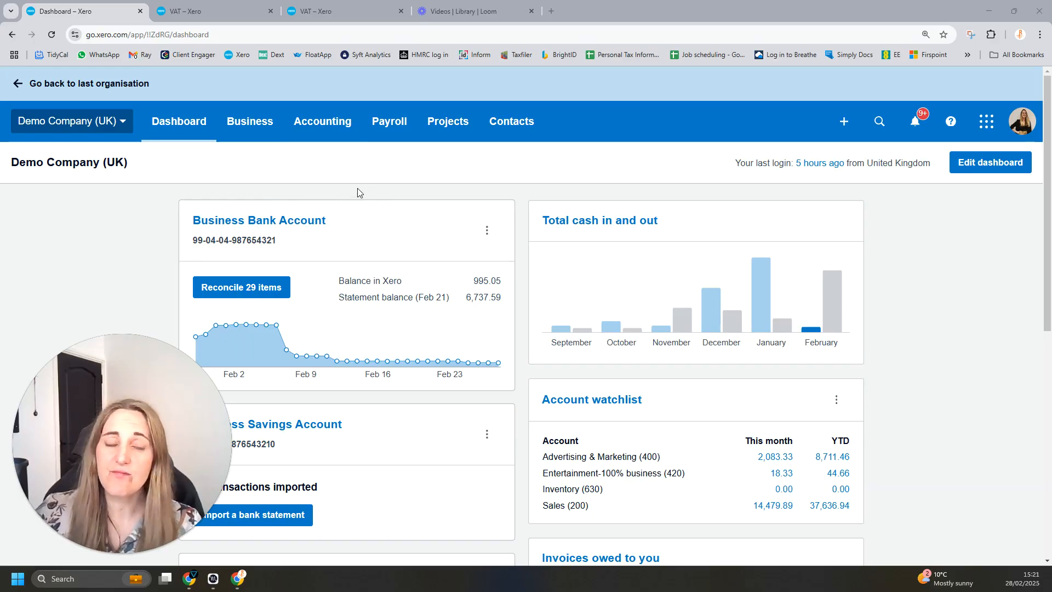
Review the dashboard's business bank account, business savings, tax savings and VAT savings accounts
scroll(321, 202, "down", 3)
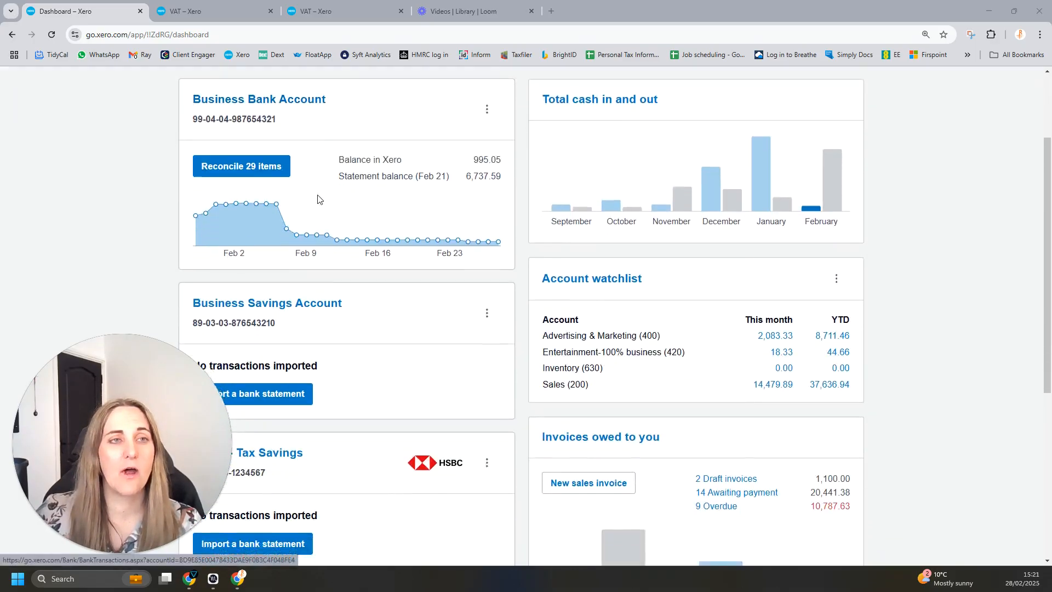
scroll(305, 218, "up", 3)
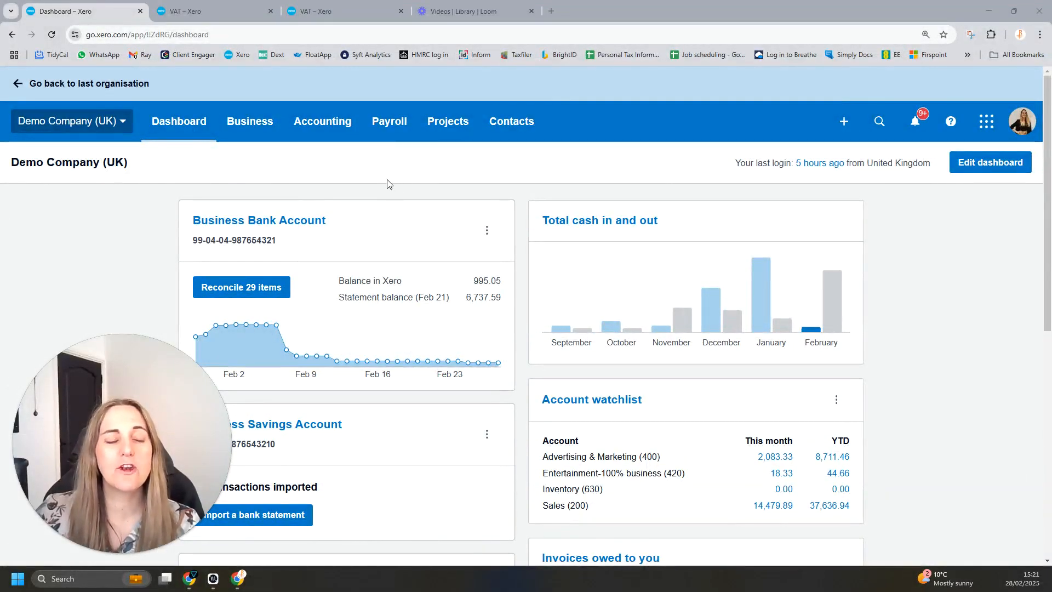
scroll(388, 184, "down", 2)
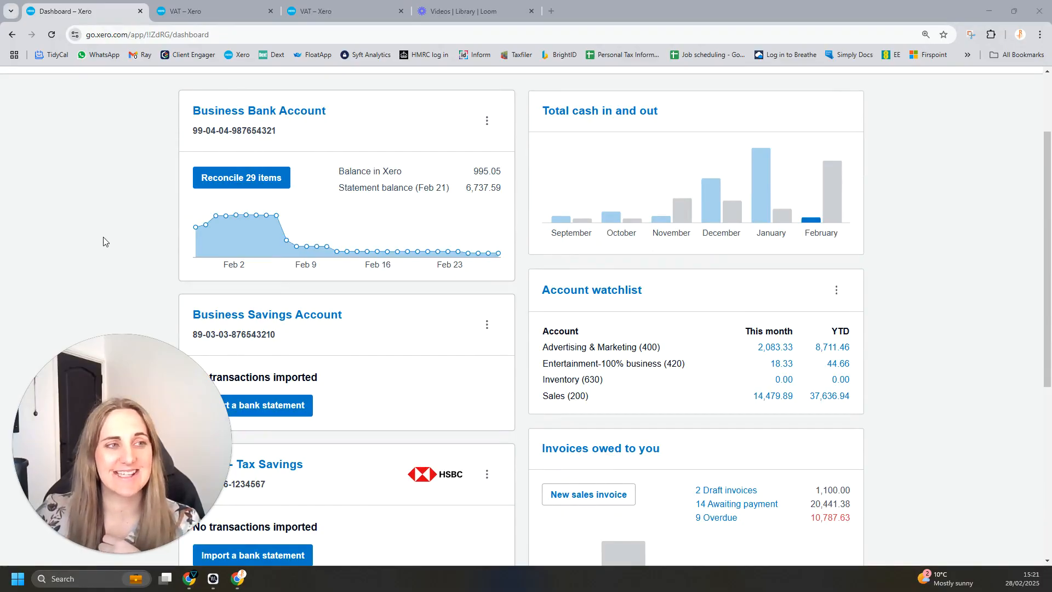
scroll(236, 294, "down", 4)
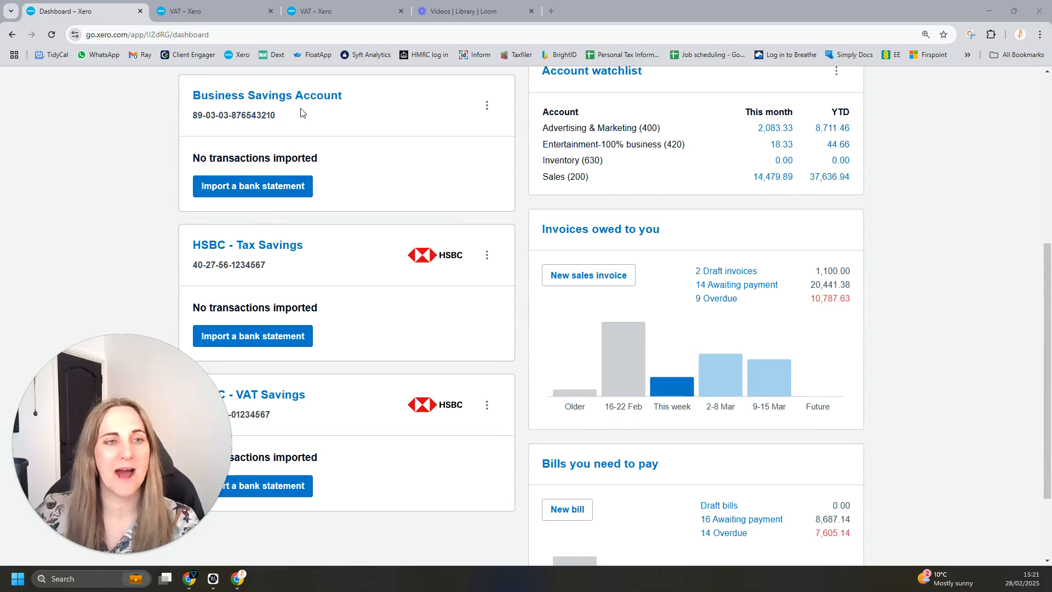
scroll(294, 425, "down", 1)
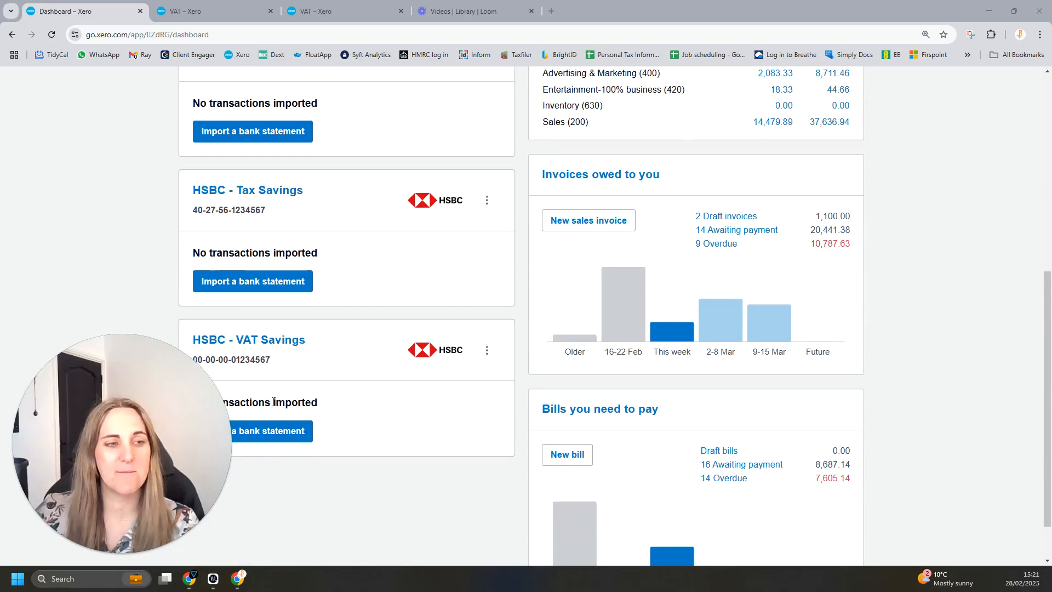
scroll(640, 241, "up", 1)
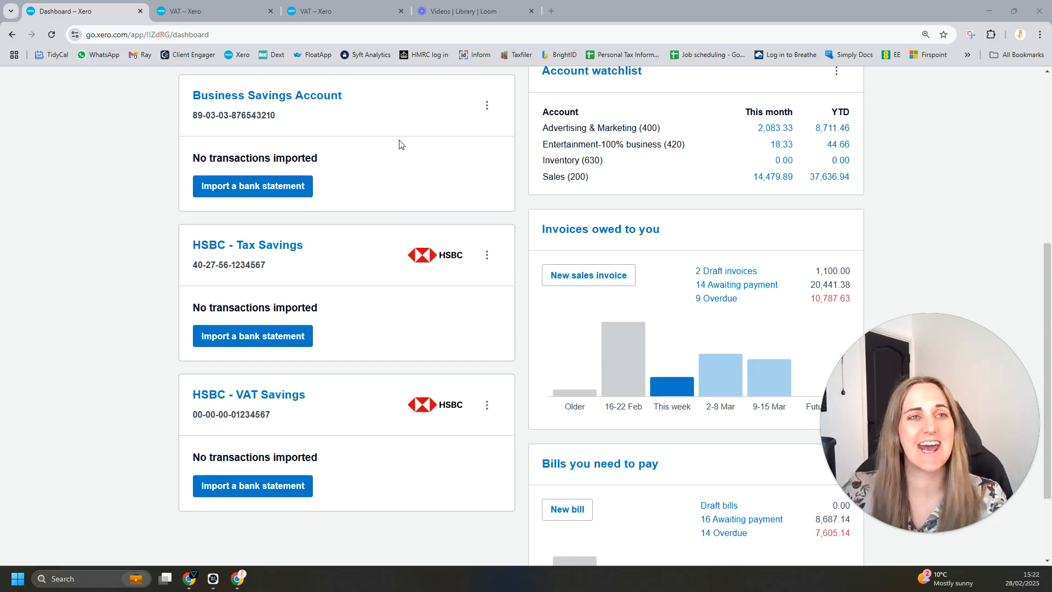
scroll(400, 167, "up", 2)
scroll(408, 173, "down", 2)
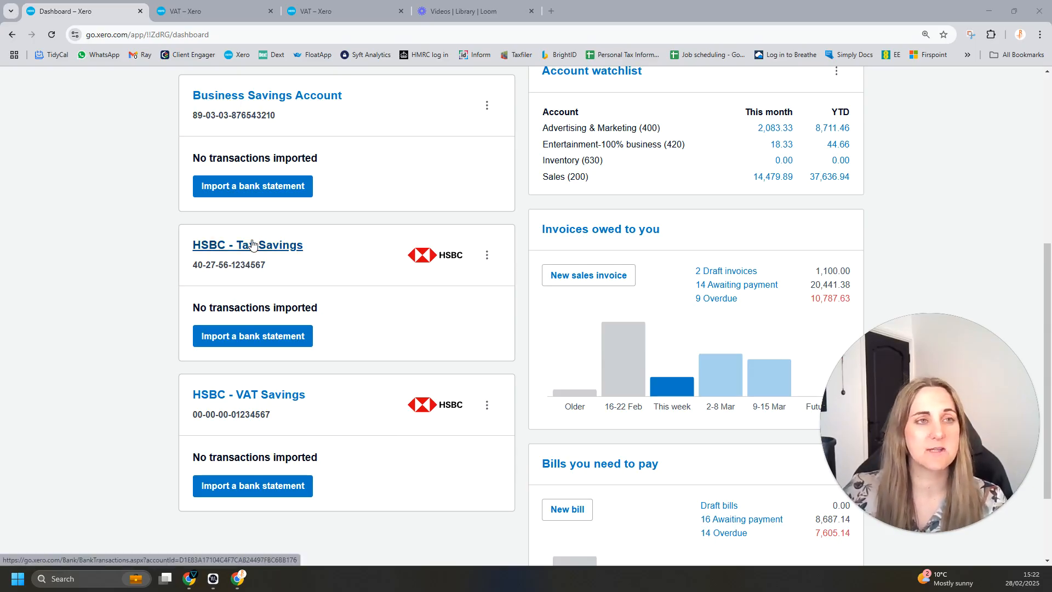
scroll(255, 244, "up", 1)
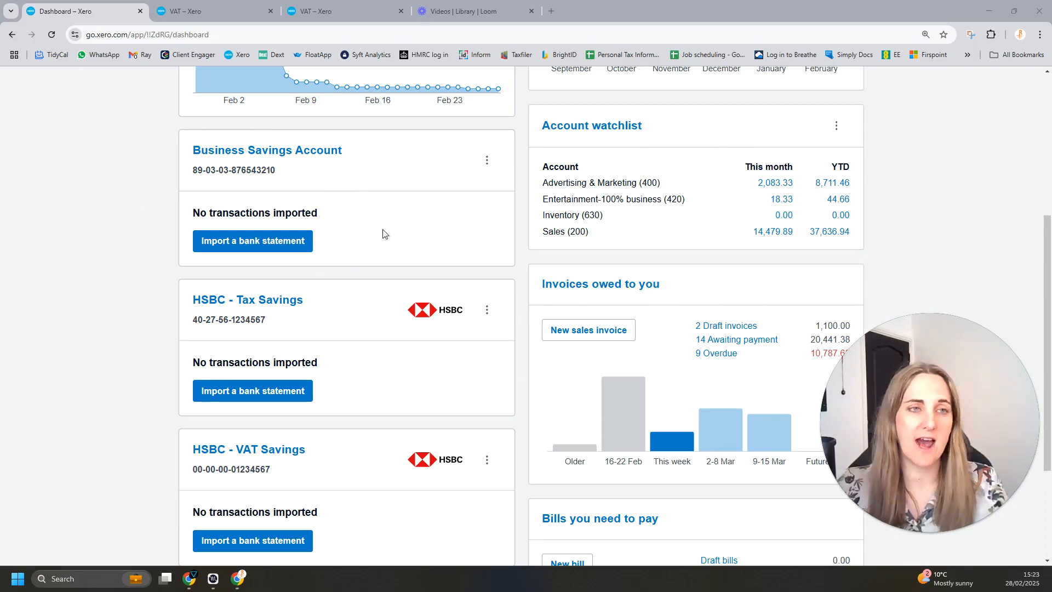
scroll(384, 159, "down", 1)
scroll(348, 163, "up", 5)
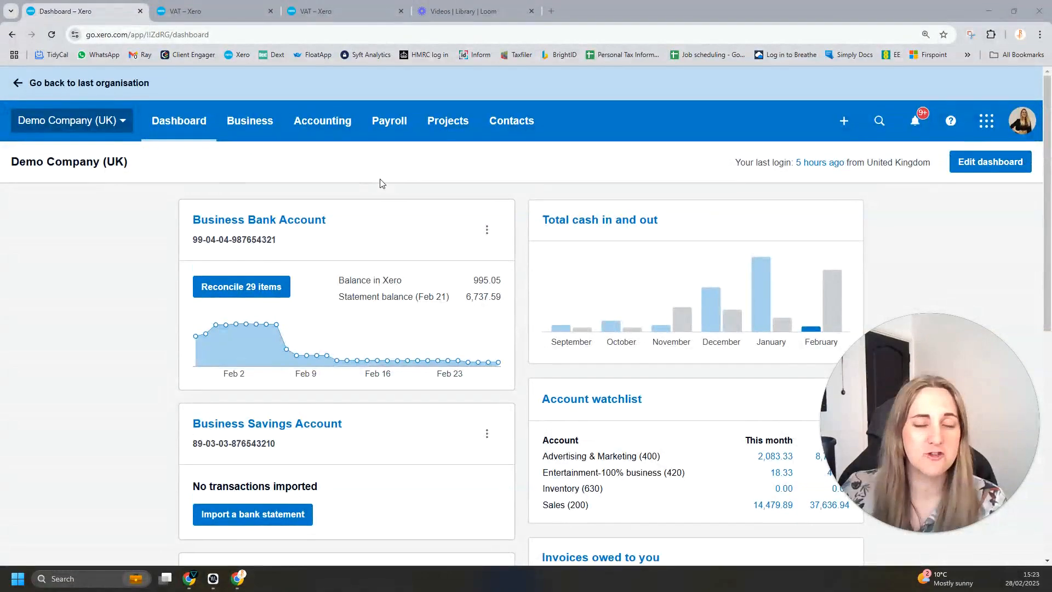
scroll(380, 181, "down", 3)
scroll(380, 185, "down", 4)
scroll(366, 183, "up", 6)
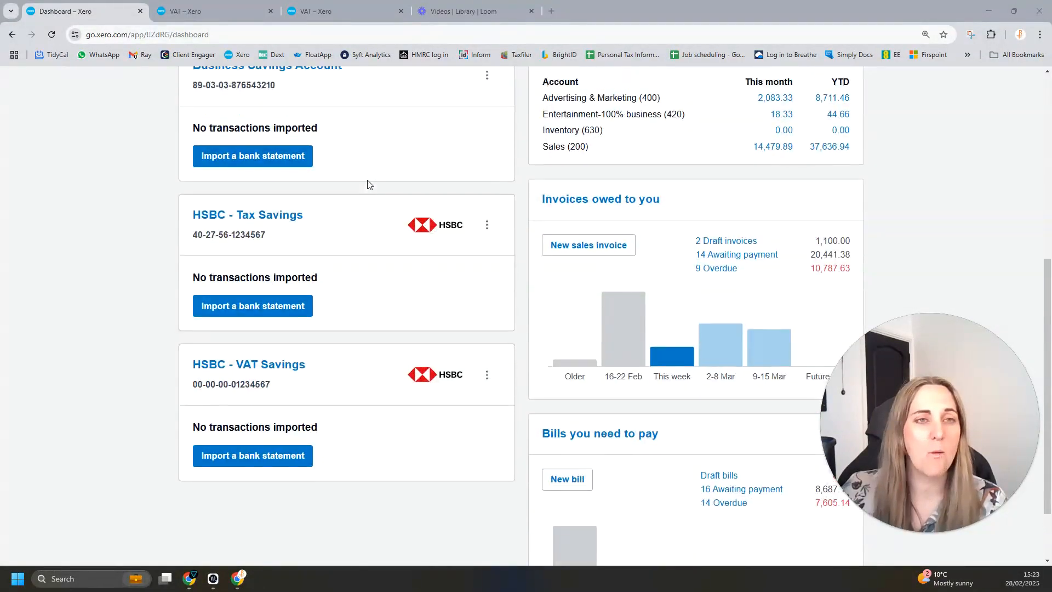
scroll(340, 115, "down", 4)
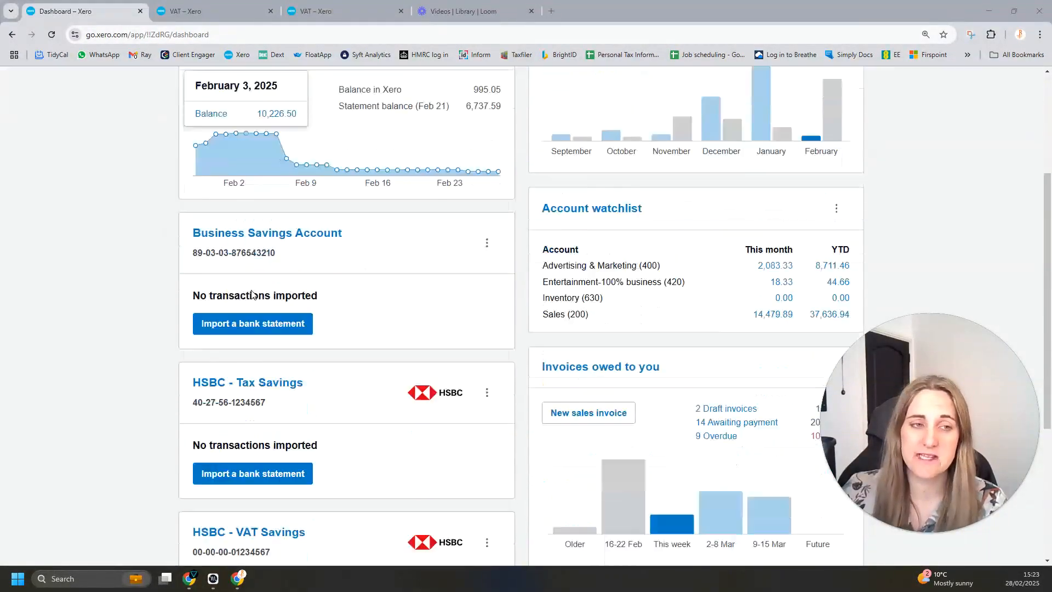
scroll(363, 223, "up", 2)
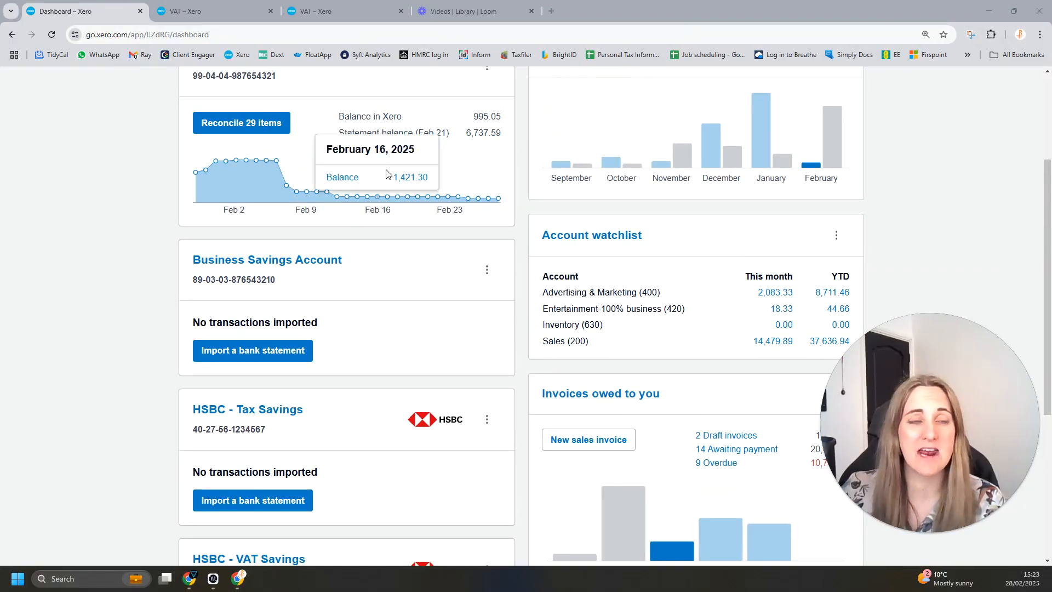
scroll(369, 250, "down", 2)
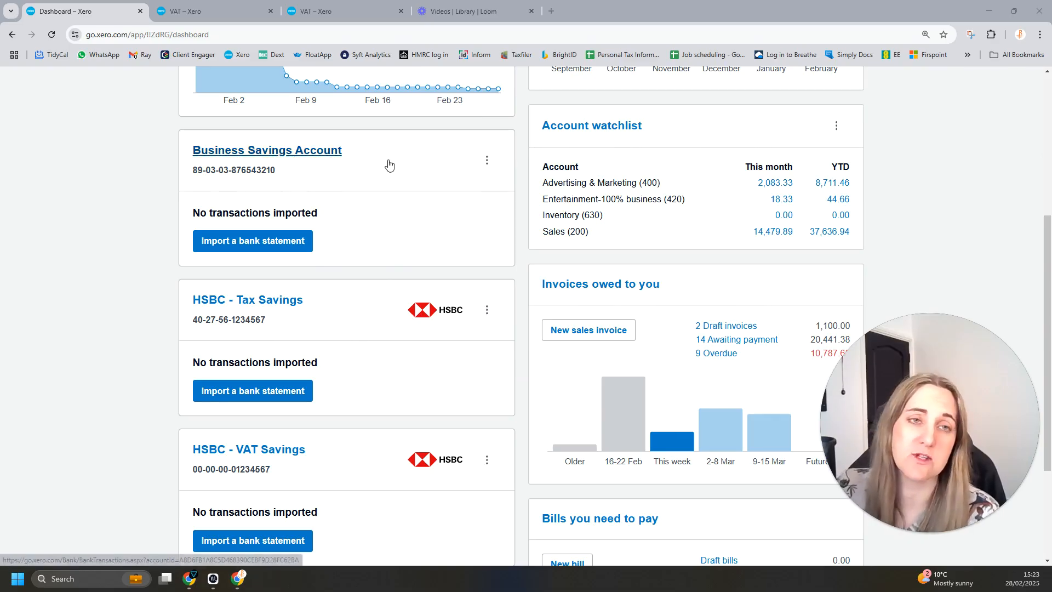
scroll(388, 165, "down", 1)
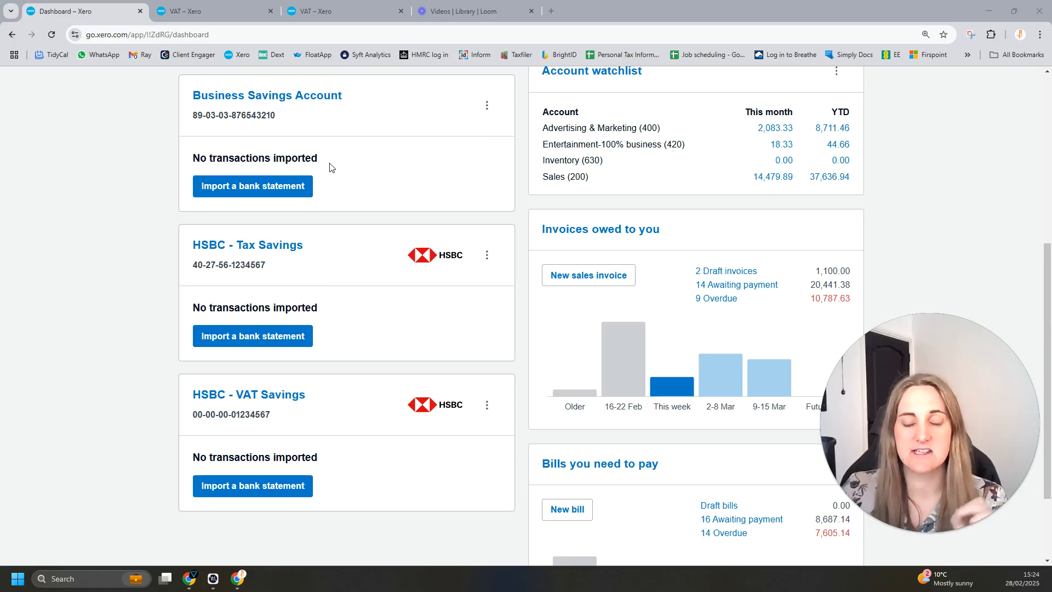
scroll(343, 285, "up", 5)
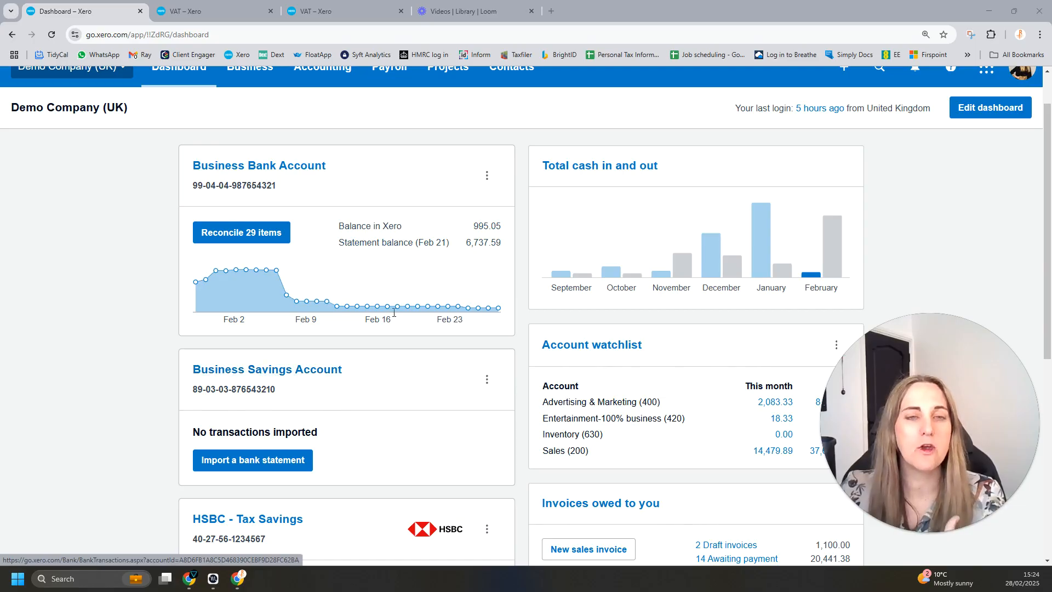
scroll(419, 265, "down", 2)
scroll(357, 307, "down", 2)
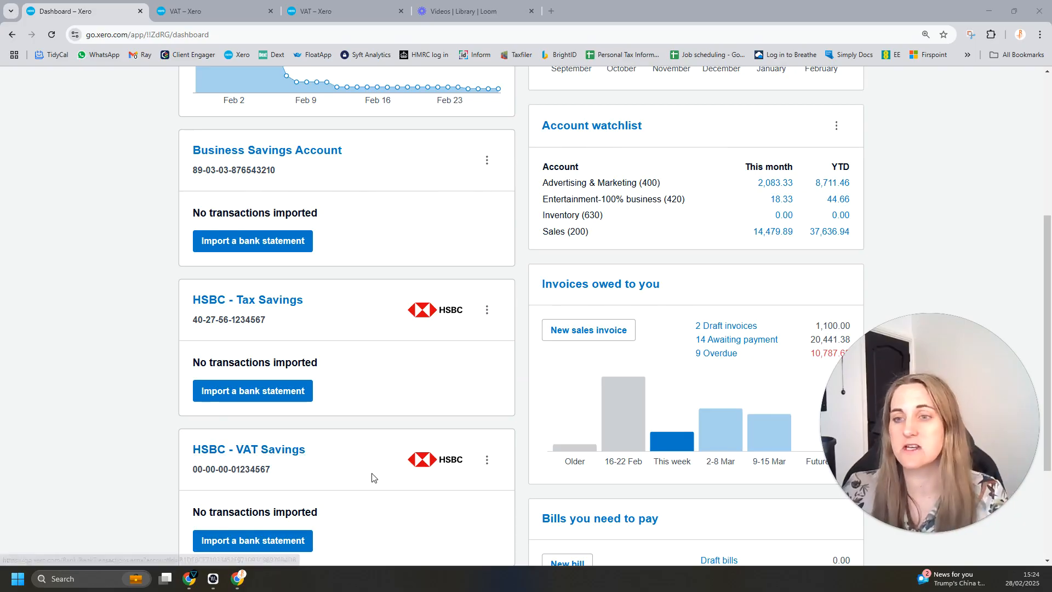
scroll(445, 415, "up", 5)
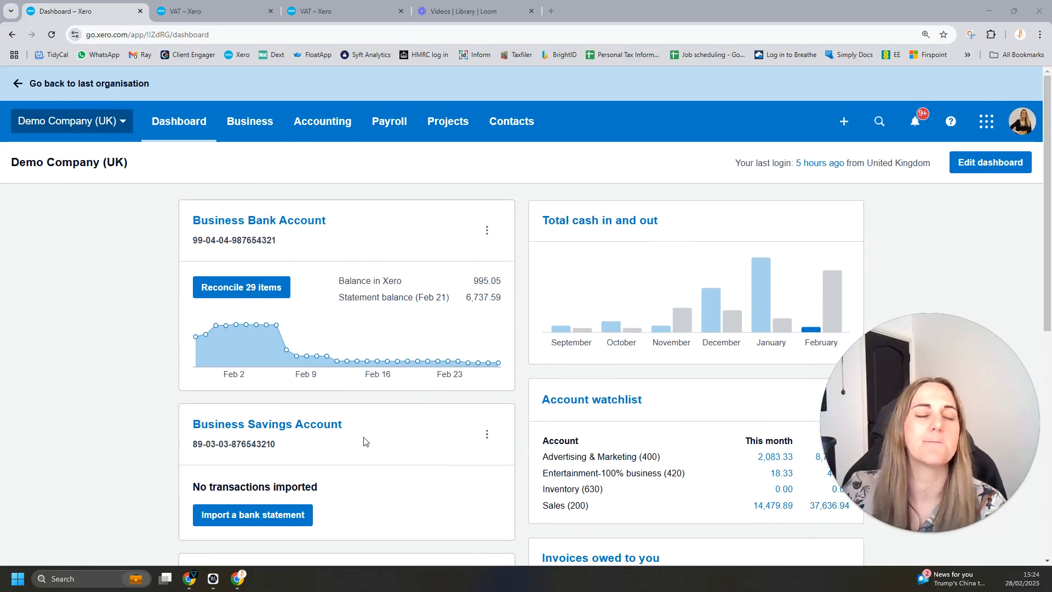
scroll(350, 442, "down", 5)
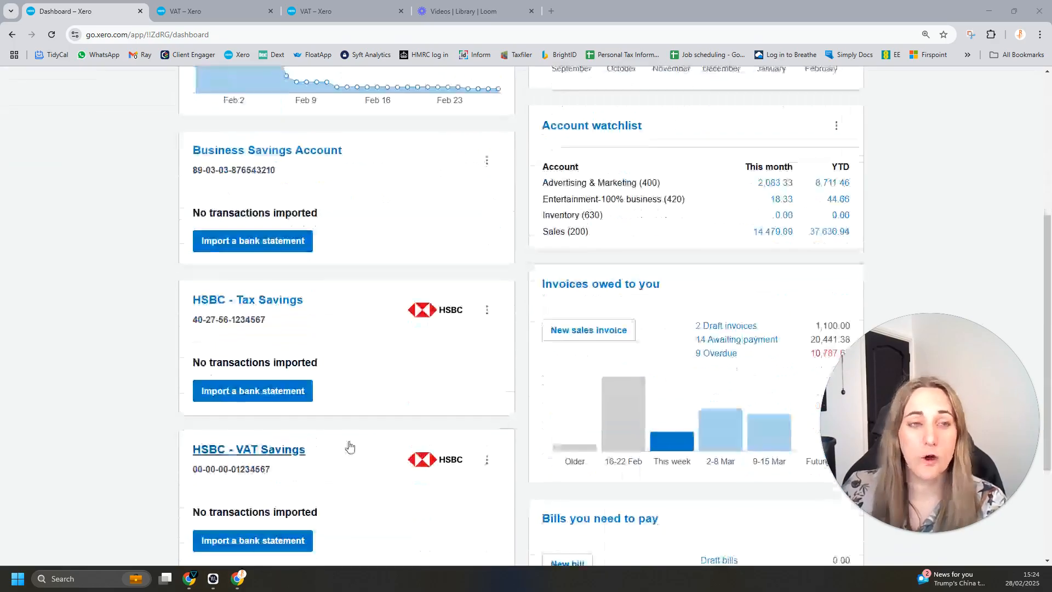
scroll(348, 427, "up", 5)
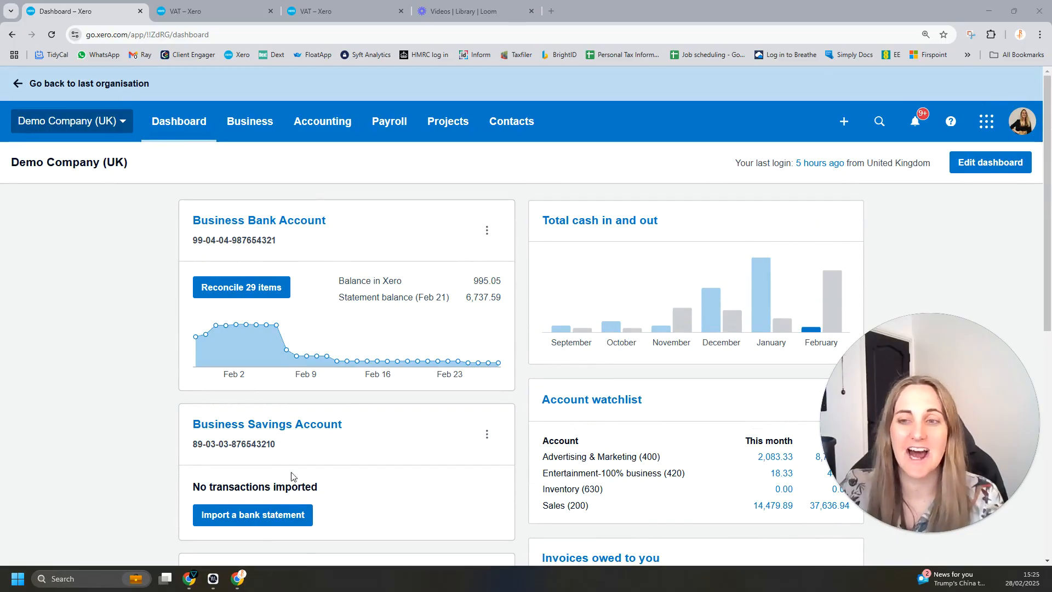
scroll(270, 386, "down", 1)
scroll(270, 386, "down", 2)
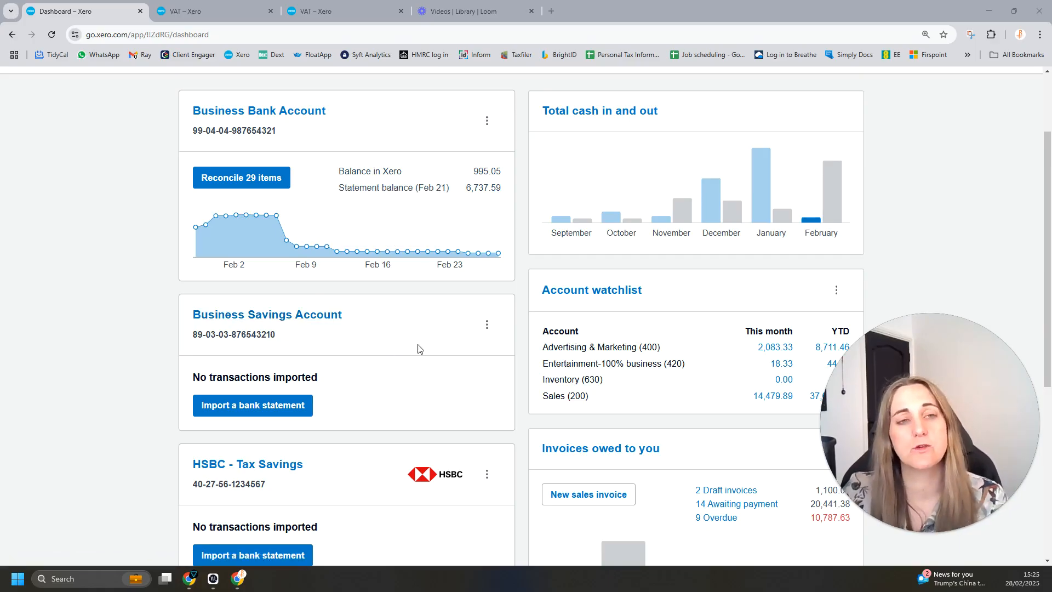
scroll(413, 352, "down", 2)
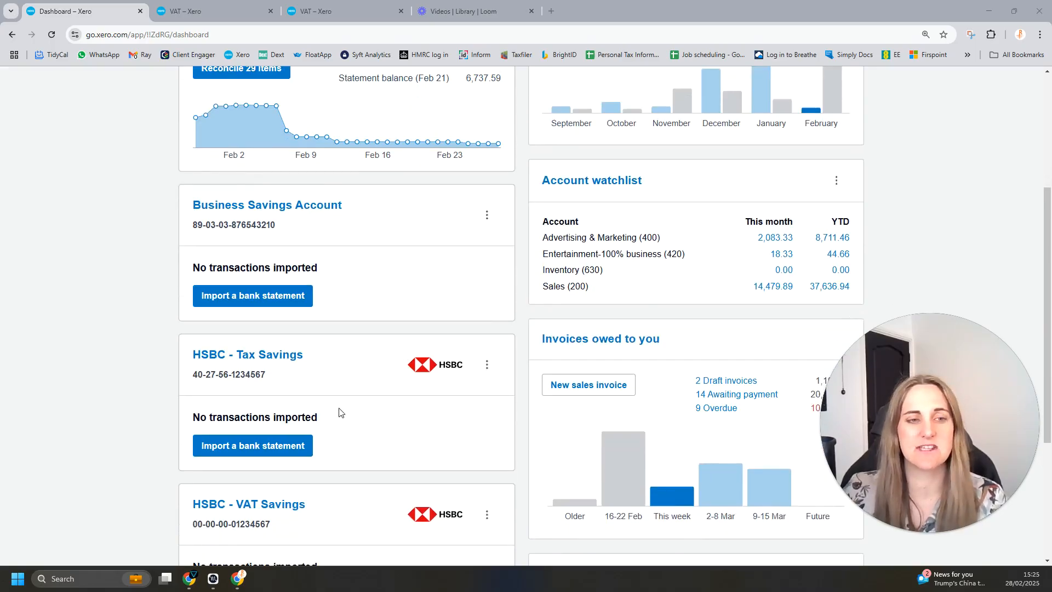
scroll(339, 412, "down", 3)
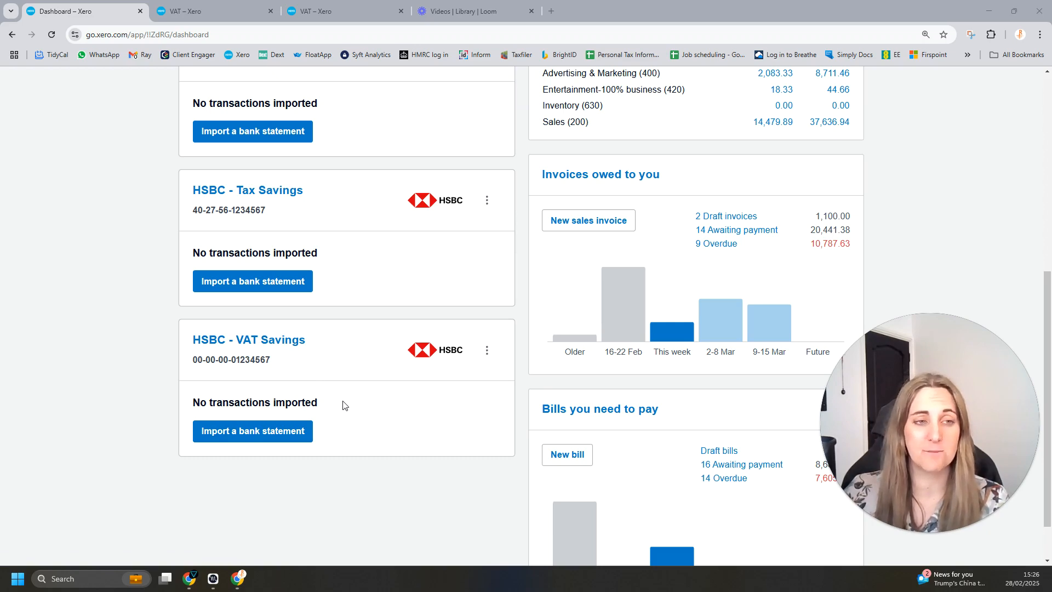
scroll(339, 397, "up", 7)
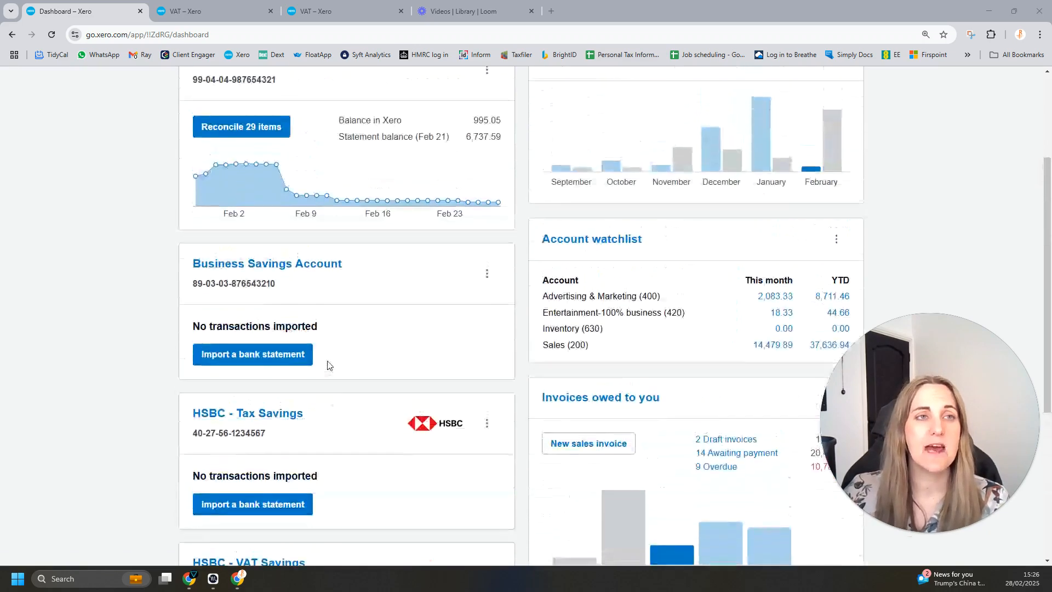
Open the accounting reports page in a new browser tab and switch to that tab
left_click(306, 134)
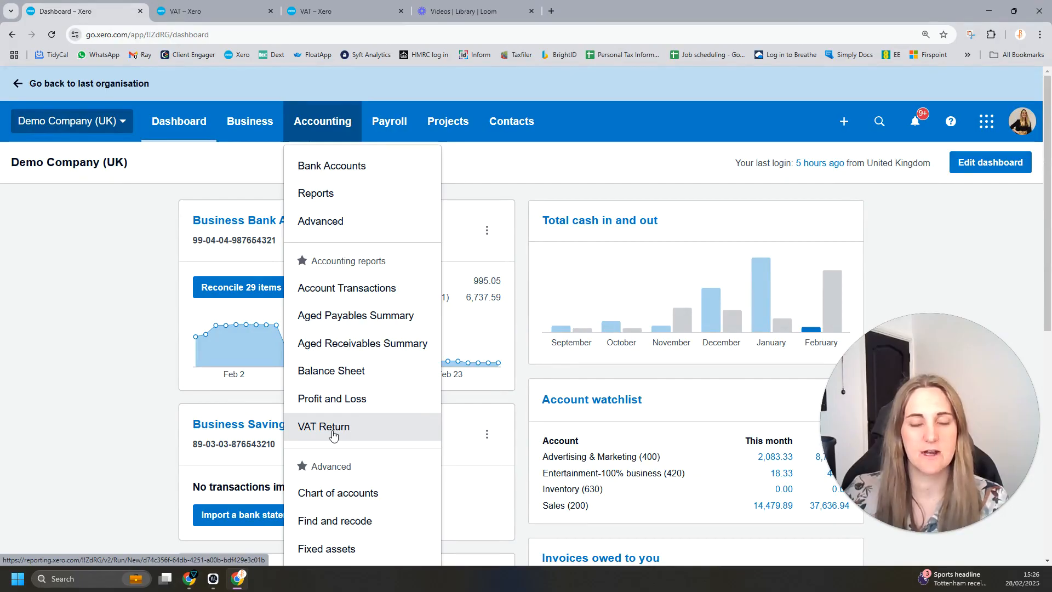
right_click(346, 195)
left_click(409, 210)
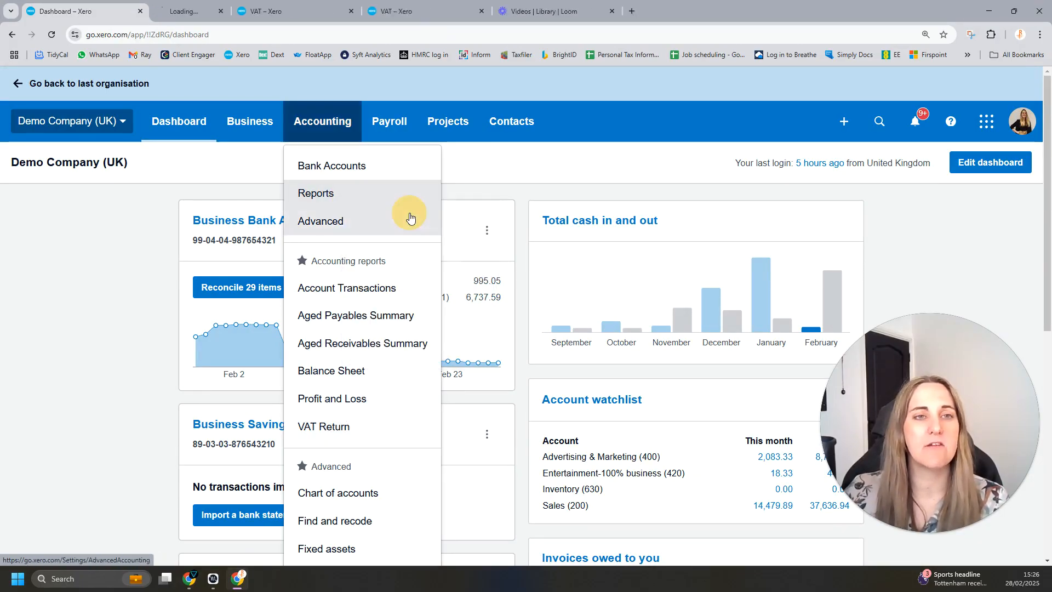
left_click(211, 11)
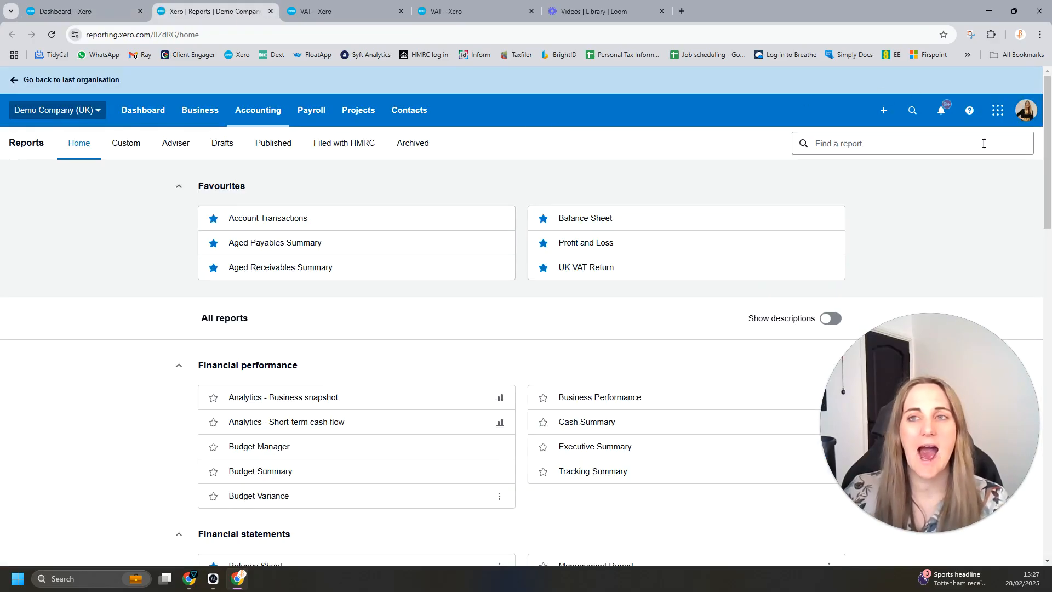
Look through the list of all reports for the UK VAT Return under Taxes and balances
left_click(882, 143)
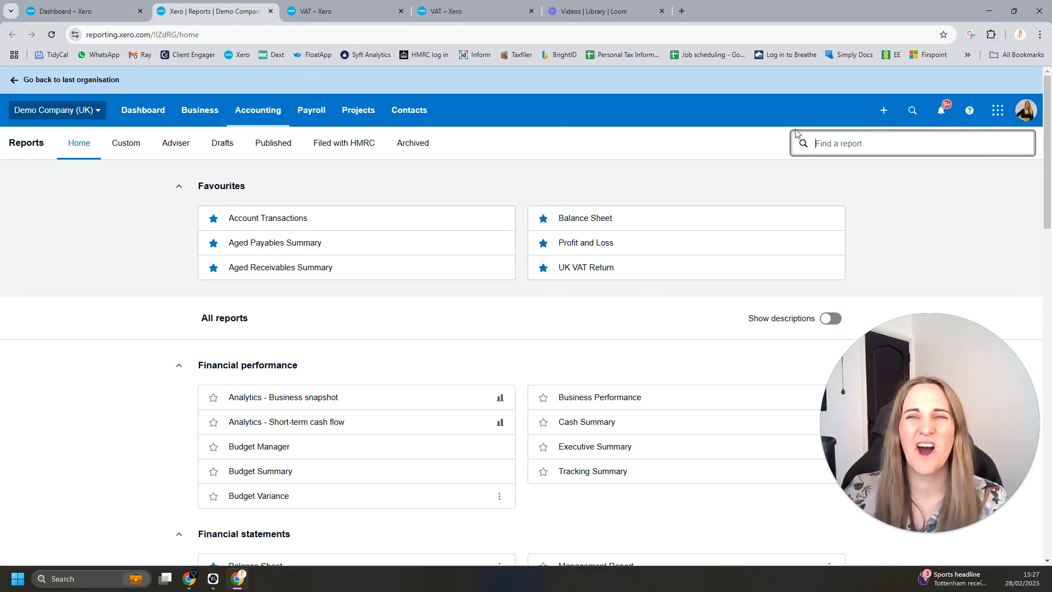
scroll(213, 382, "down", 1)
scroll(270, 227, "down", 14)
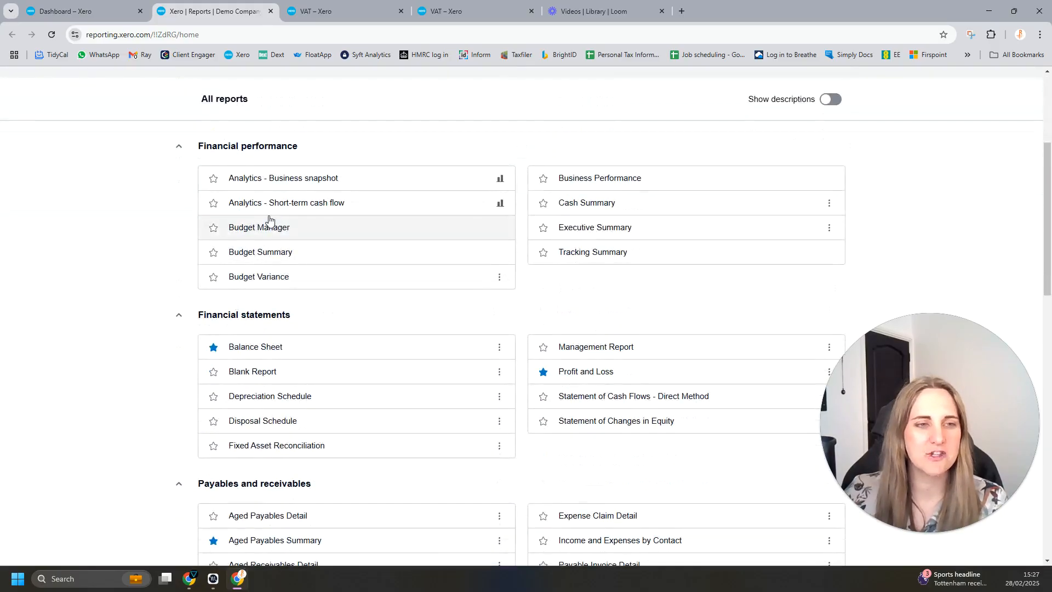
scroll(289, 333, "down", 5)
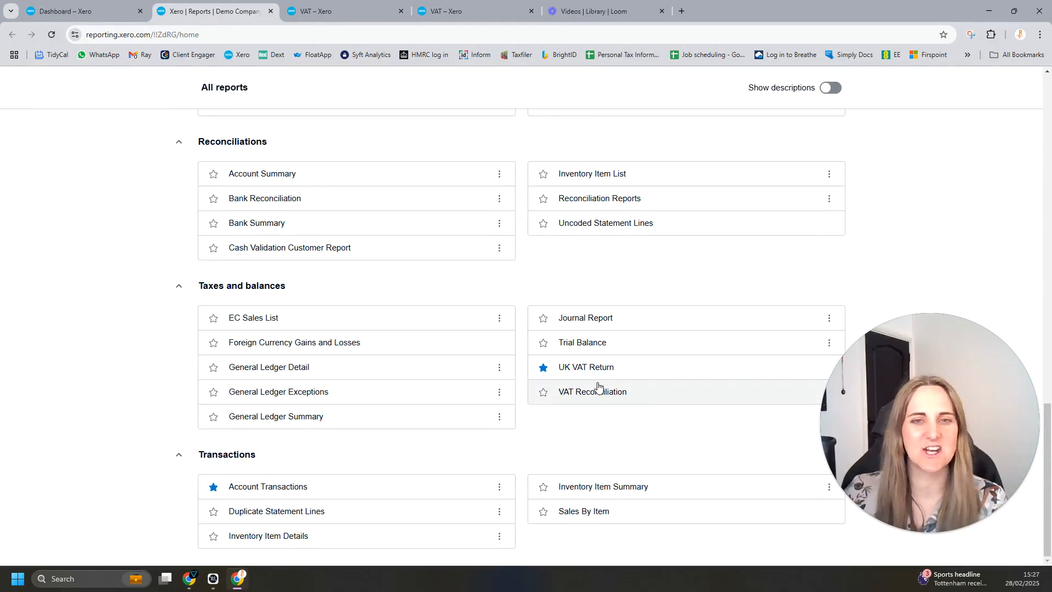
left_click(543, 367)
scroll(488, 296, "up", 15)
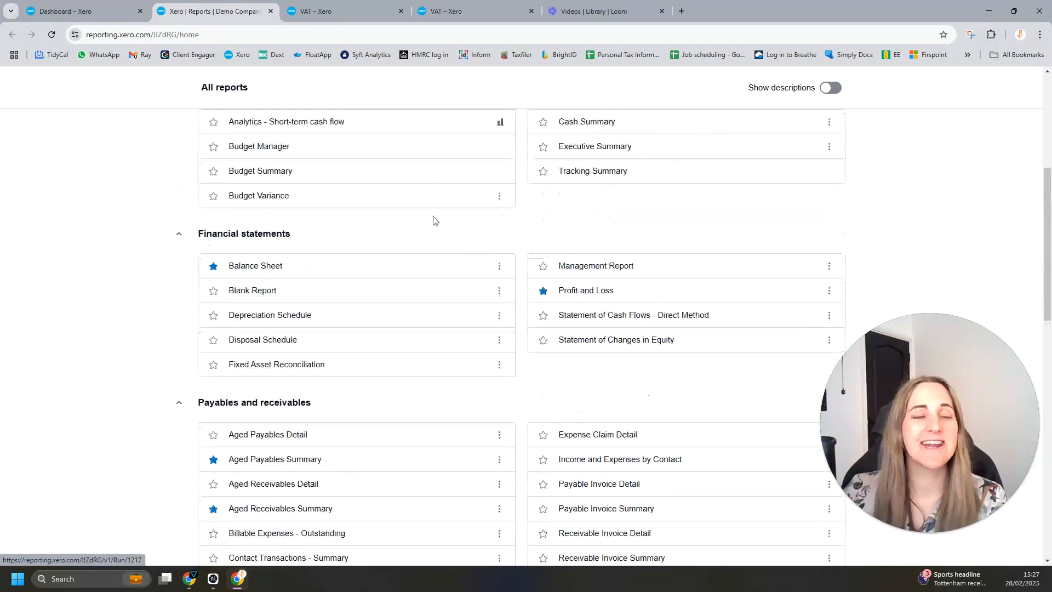
Open the VAT Return page from the favourite accounting reports
scroll(433, 221, "up", 5)
left_click(253, 109)
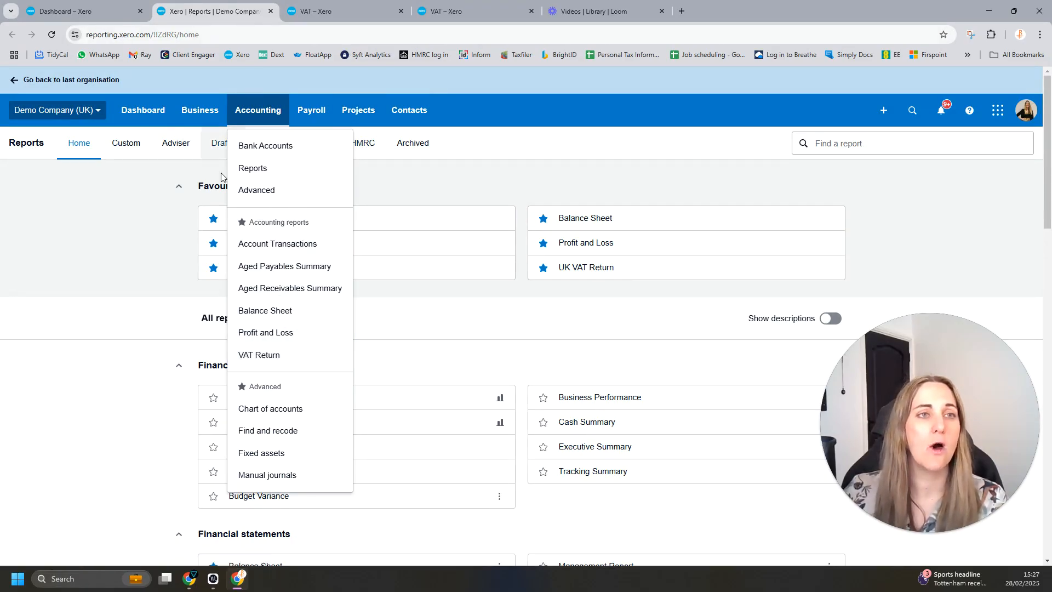
left_click(263, 355)
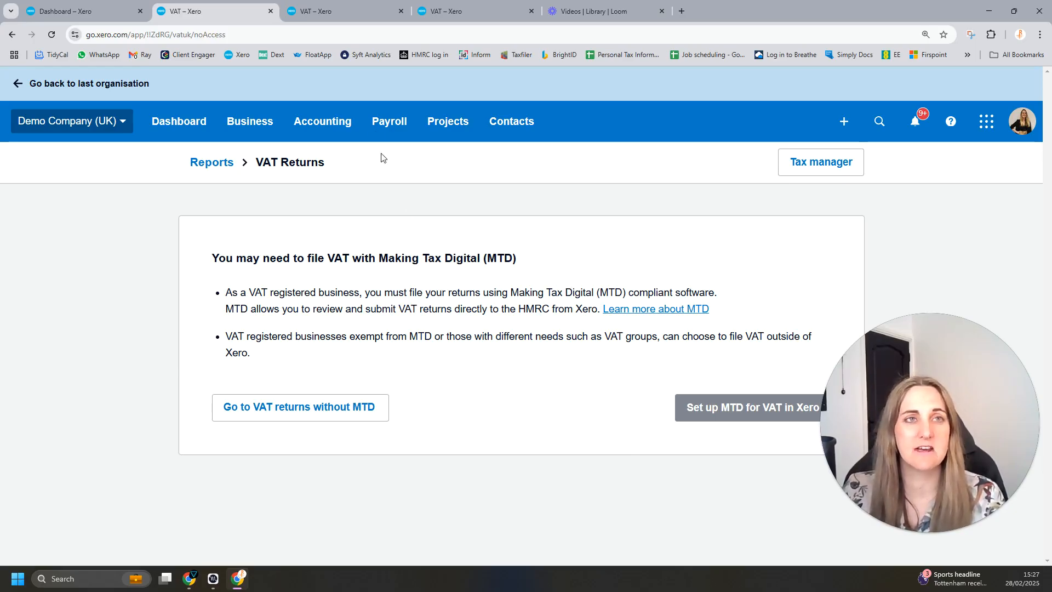
View the VAT returns list in the other organisation's open tab, then return to the demo company's VAT Returns page
left_click(330, 4)
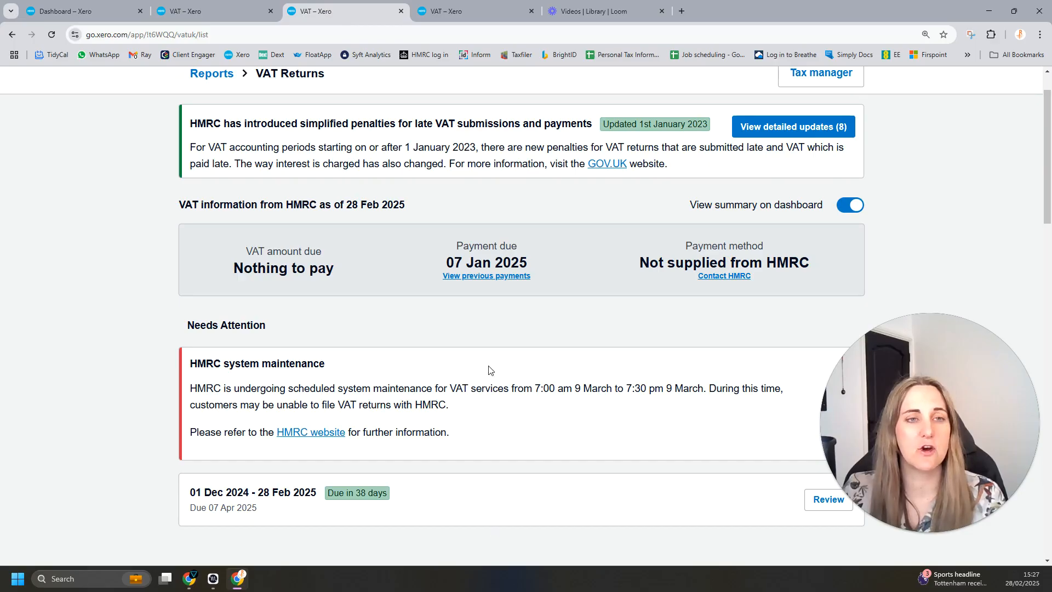
left_click_drag(867, 373, 817, 150)
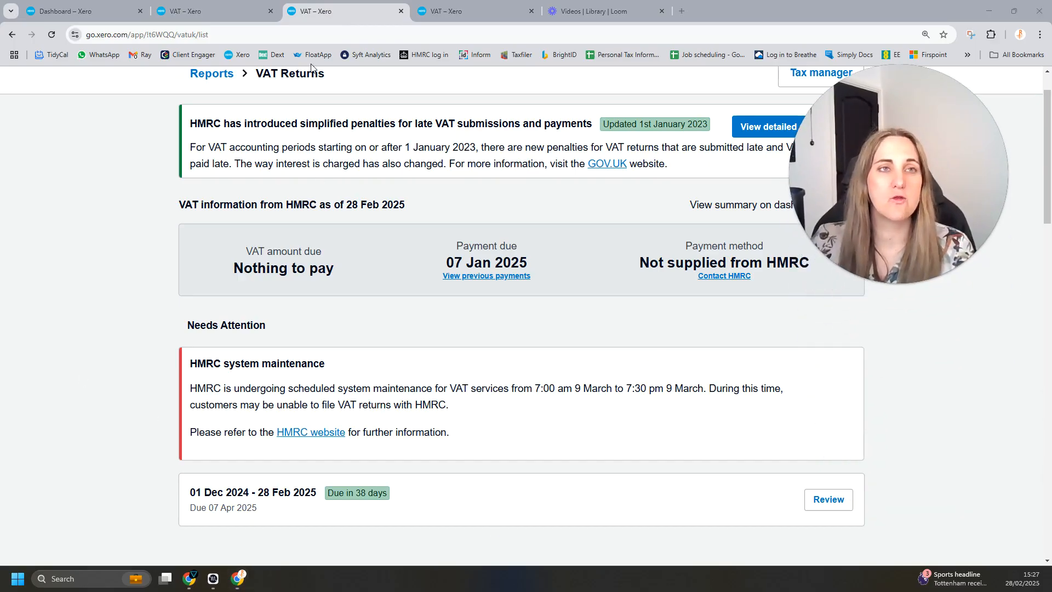
left_click(206, 7)
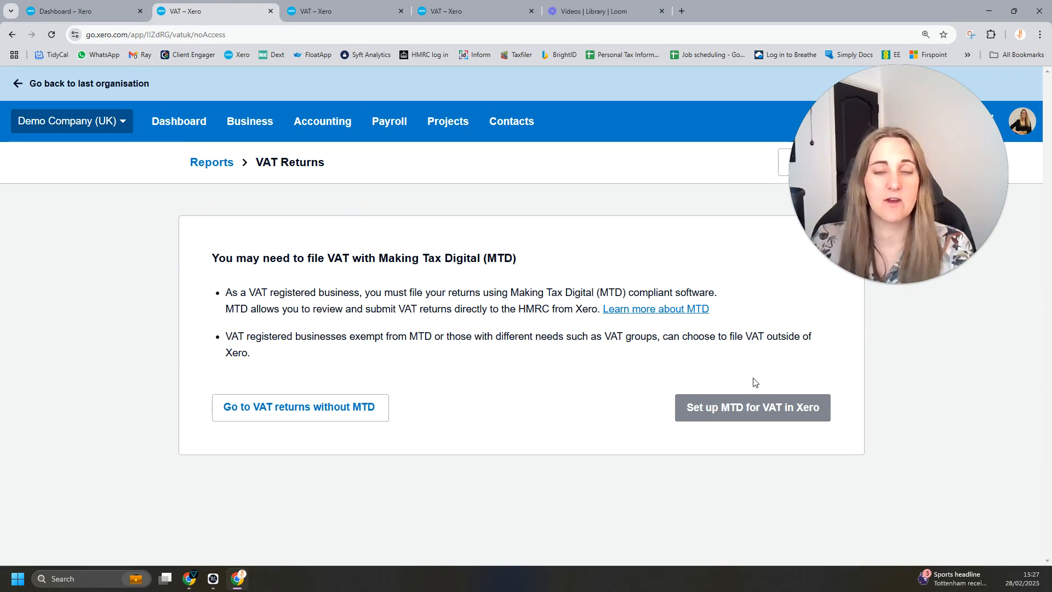
Point out VAT Return among the favourite accounting reports and switch to the other organisation's VAT Returns list
left_click(322, 121)
left_click_drag(318, 426, 317, 436)
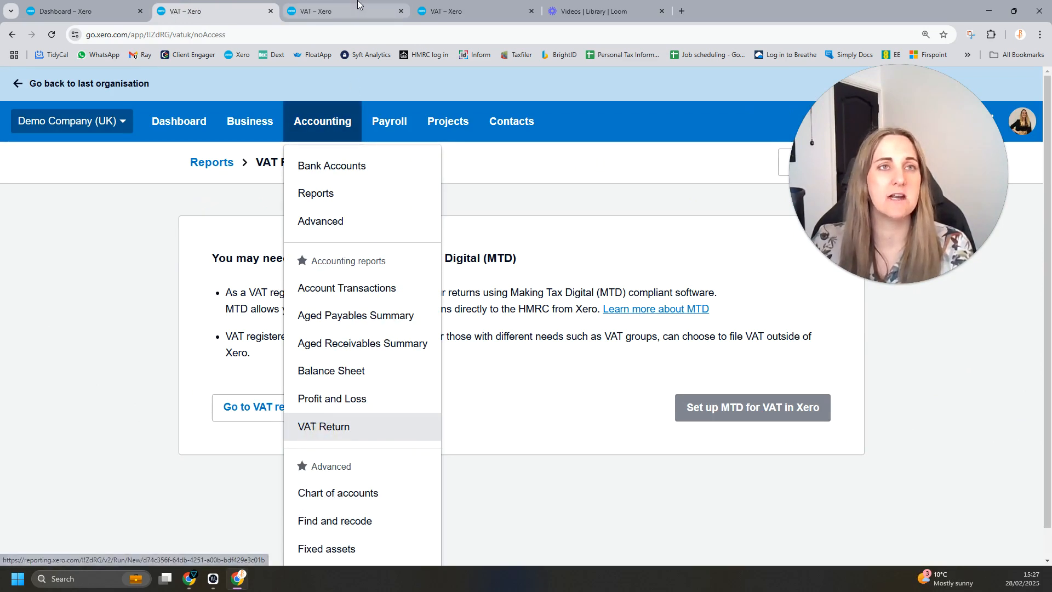
key("ctrl+Tab")
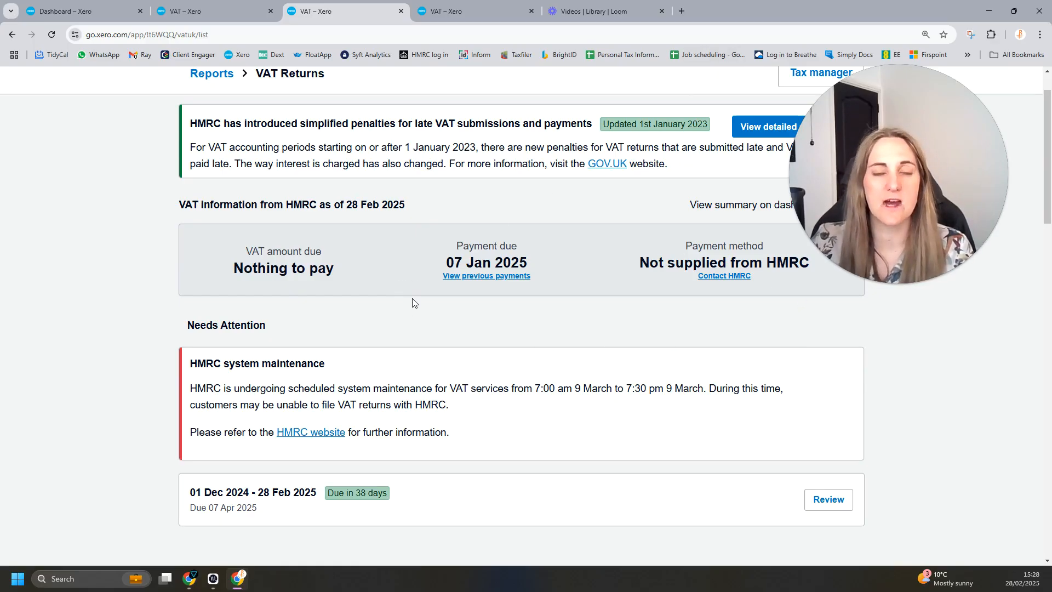
Examine the VAT calculations in the 01 Dec 2024 - 28 Feb 2025 return alongside the organisation's VAT Returns list
left_click(468, 16)
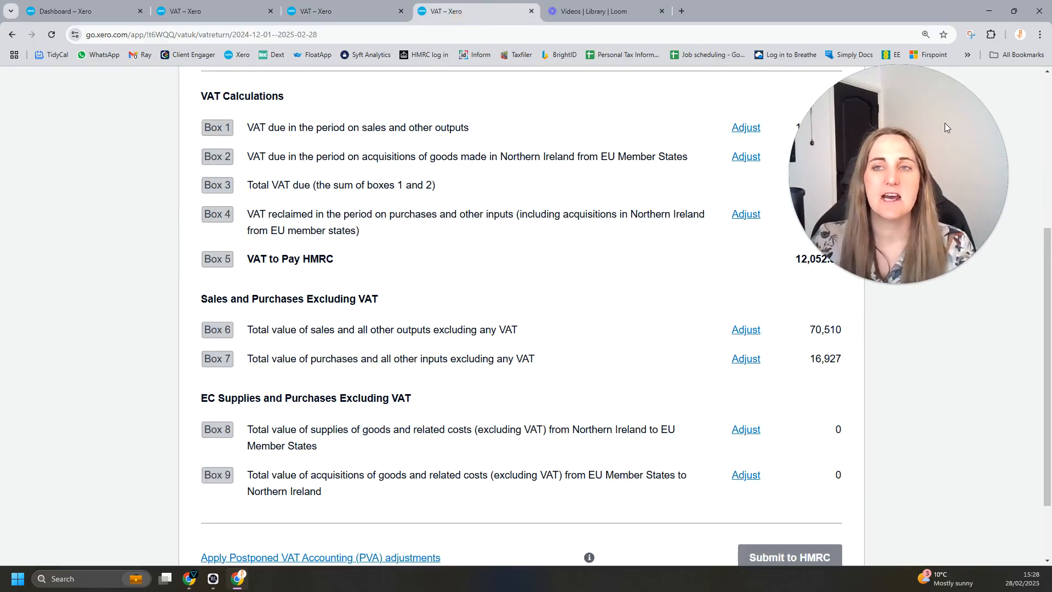
left_click_drag(944, 122, 168, 387)
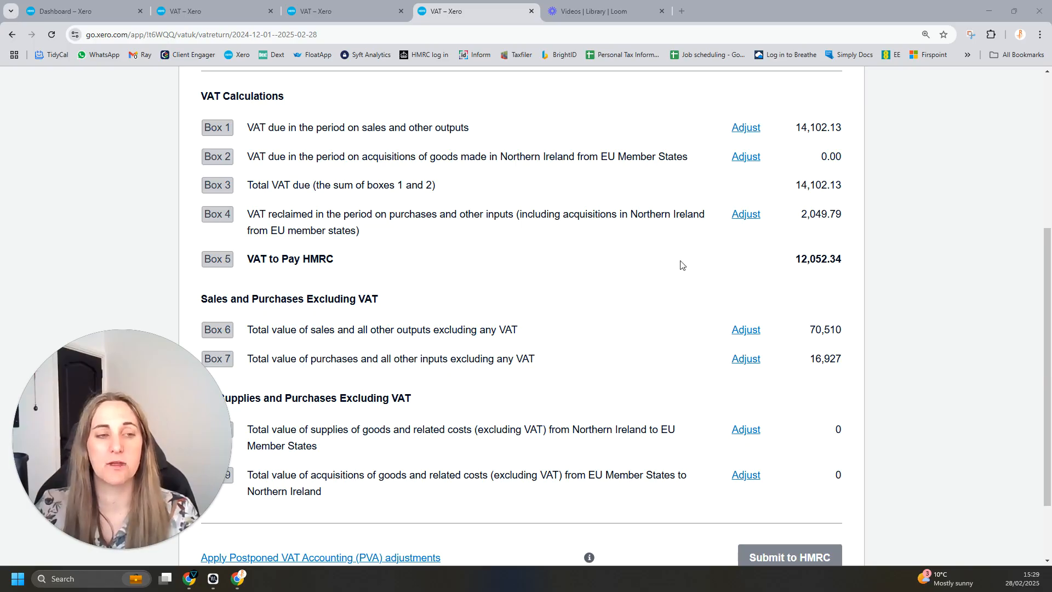
left_click(294, 5)
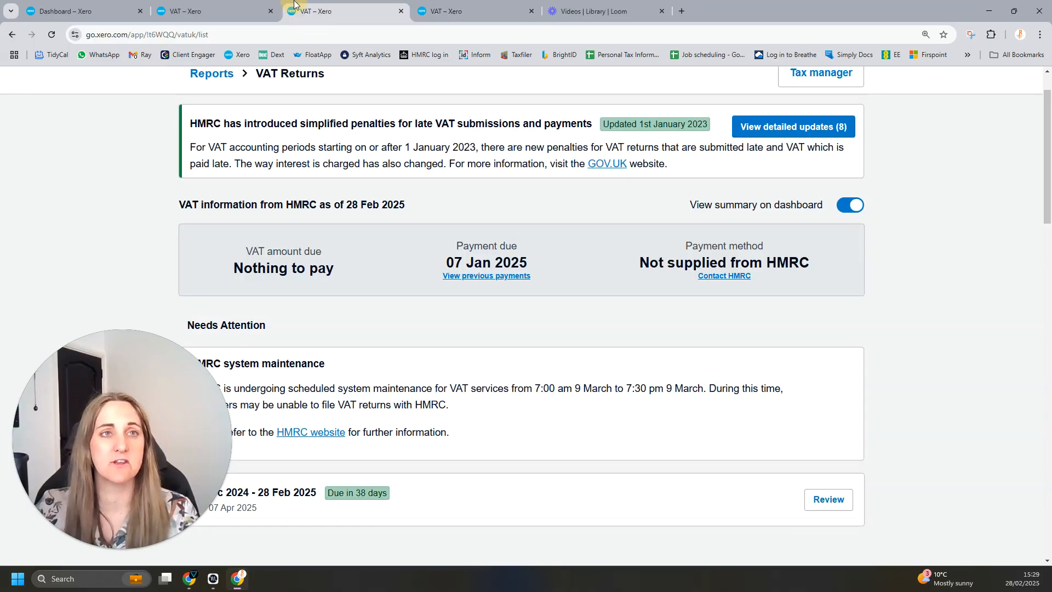
left_click_drag(213, 390, 1000, 118)
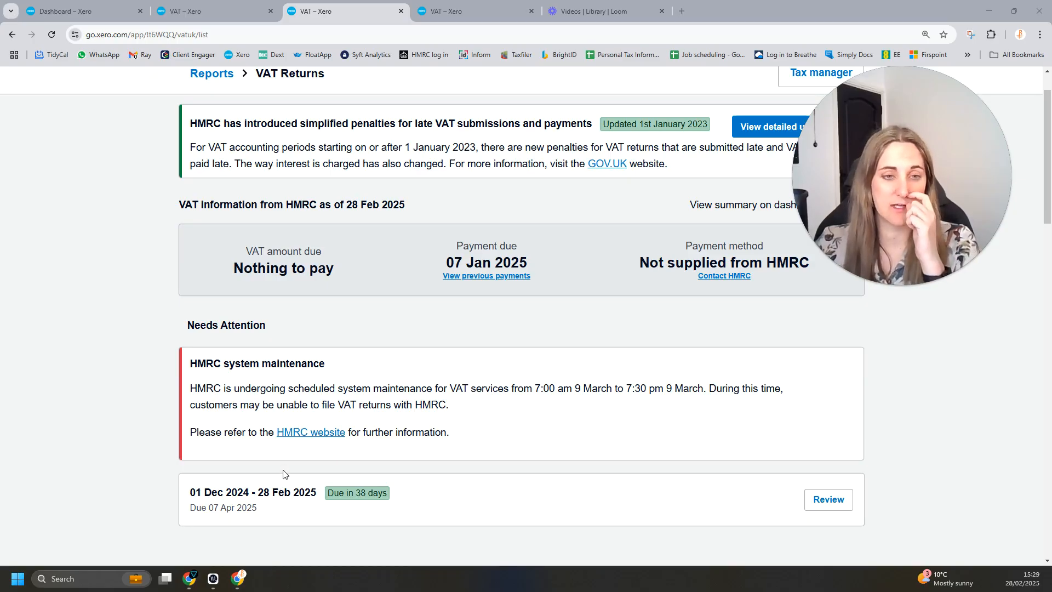
left_click(449, 17)
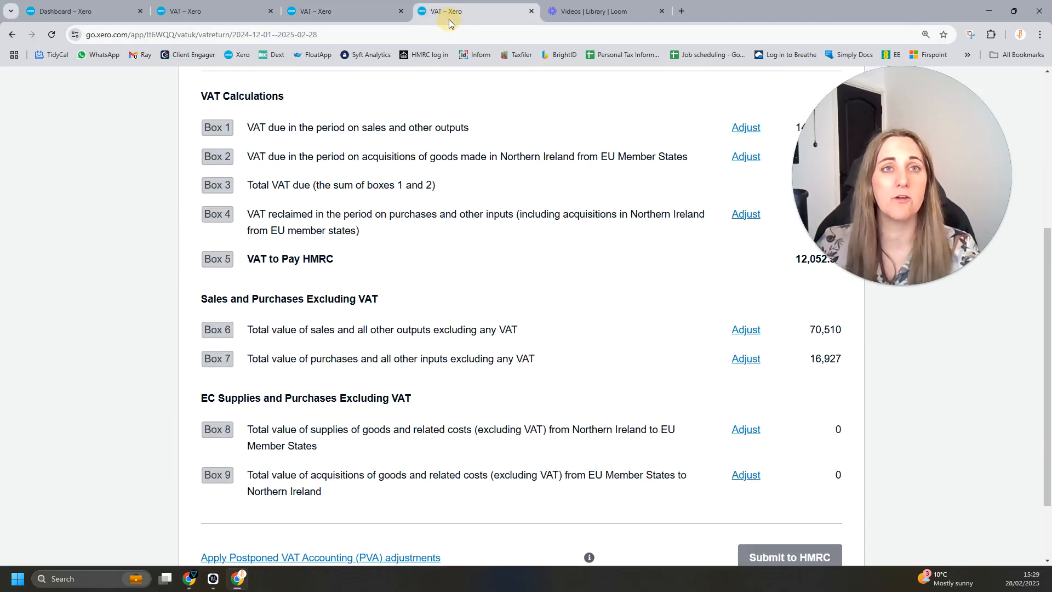
left_click_drag(916, 160, 107, 408)
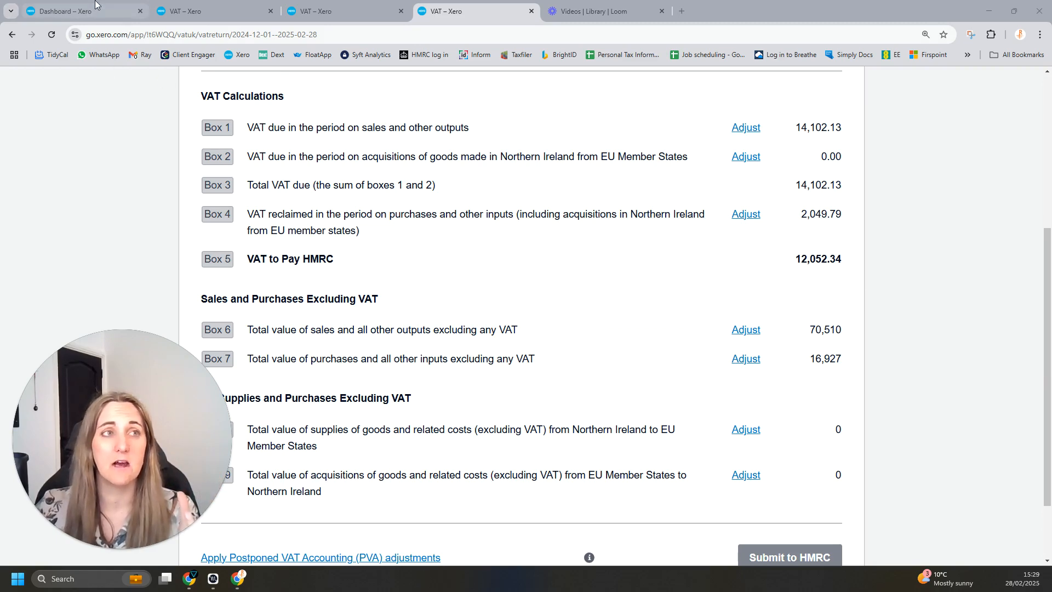
View the HSBC - VAT Savings account on the dashboard, then check the VAT to Pay HMRC figure in the open return
left_click(82, 11)
scroll(145, 311, "down", 5)
scroll(145, 310, "down", 2)
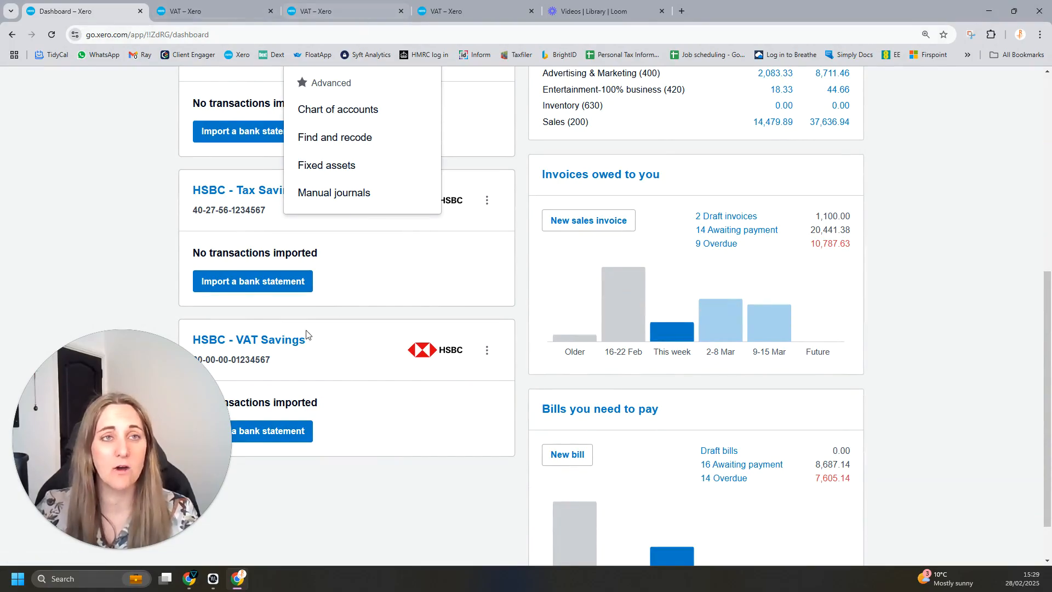
left_click(346, 7)
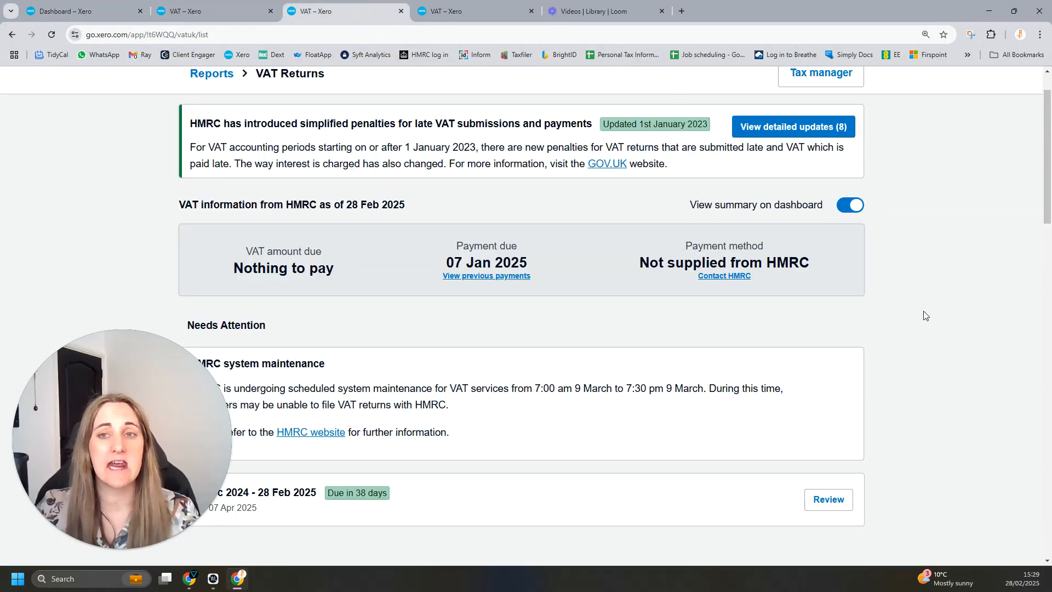
key("ctrl+Tab")
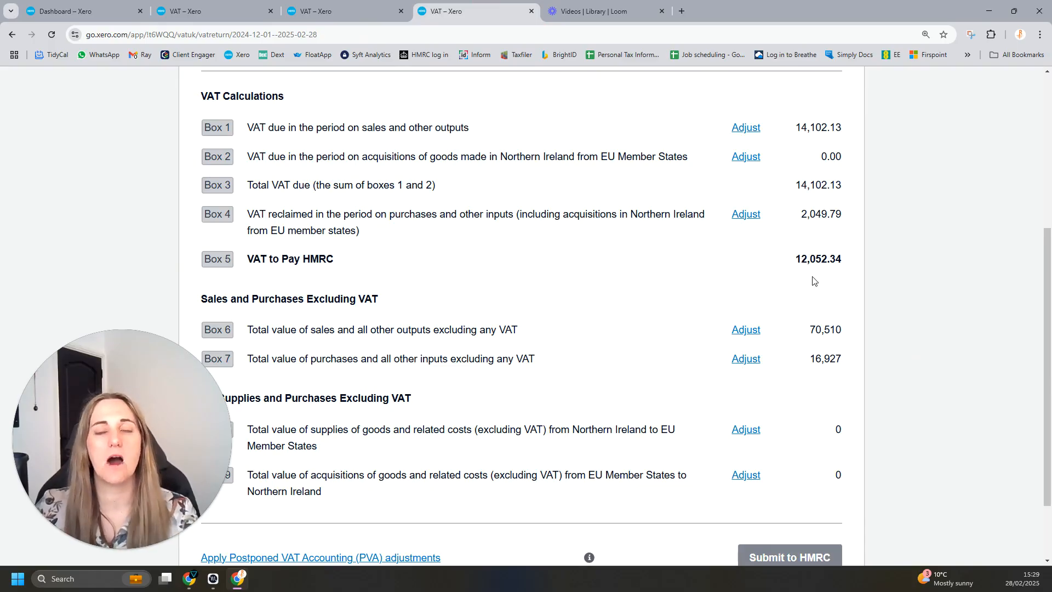
Review the Business Bank Account, Business Savings Account, HSBC - Tax Savings and HSBC - VAT Savings accounts on the demo company's dashboard
key("ctrl+1")
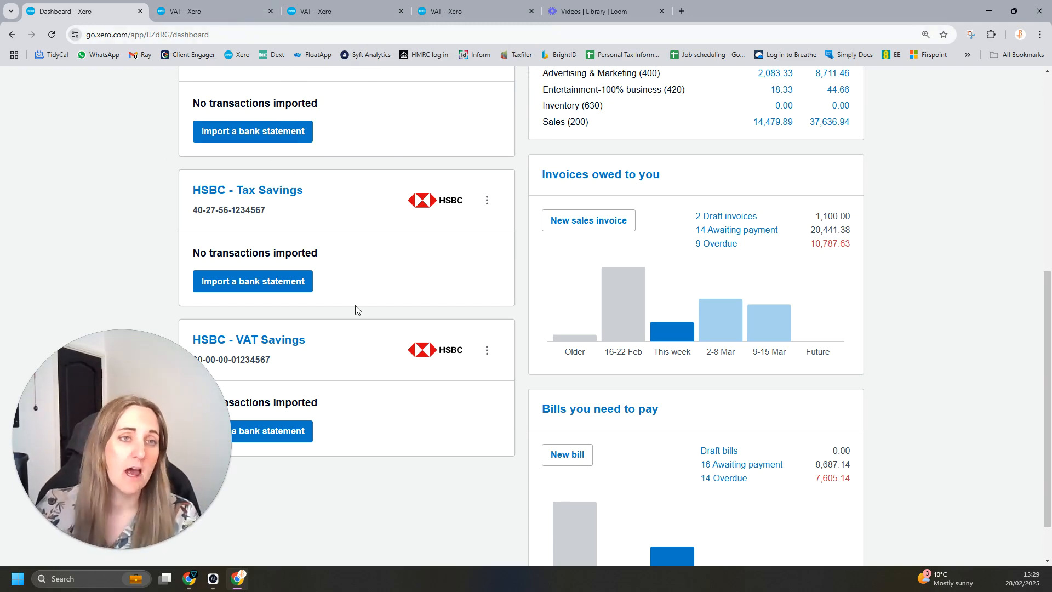
scroll(356, 309, "up", 4)
mouse_move(459, 162)
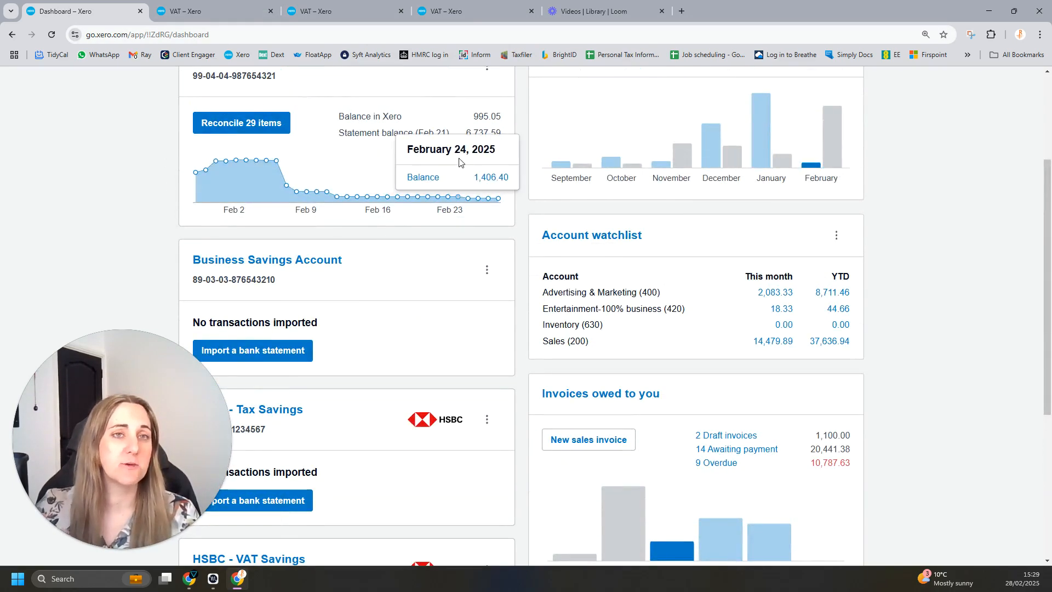
scroll(493, 181, "up", 3)
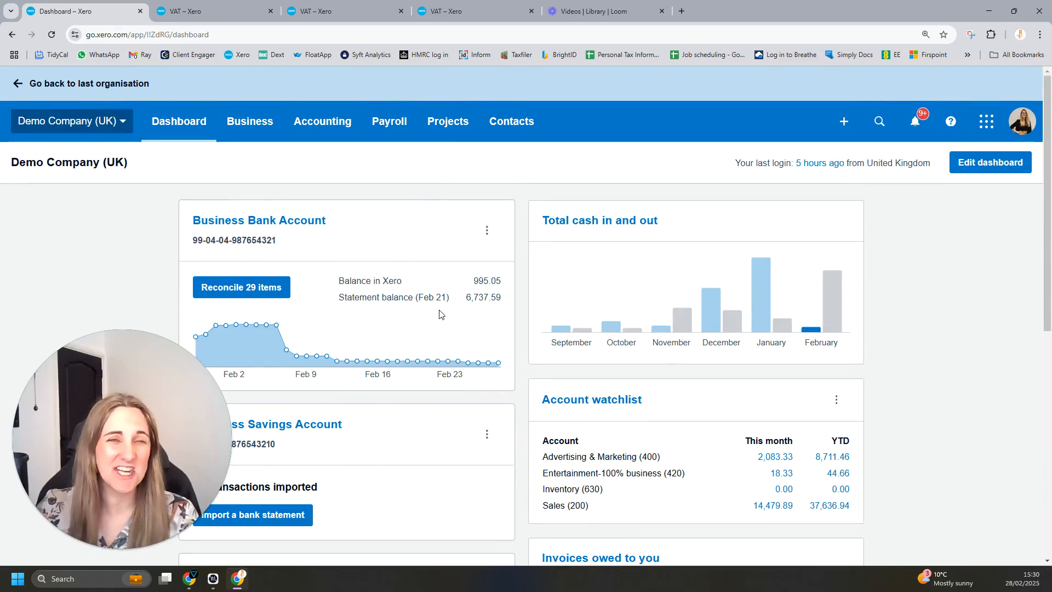
mouse_move(426, 327)
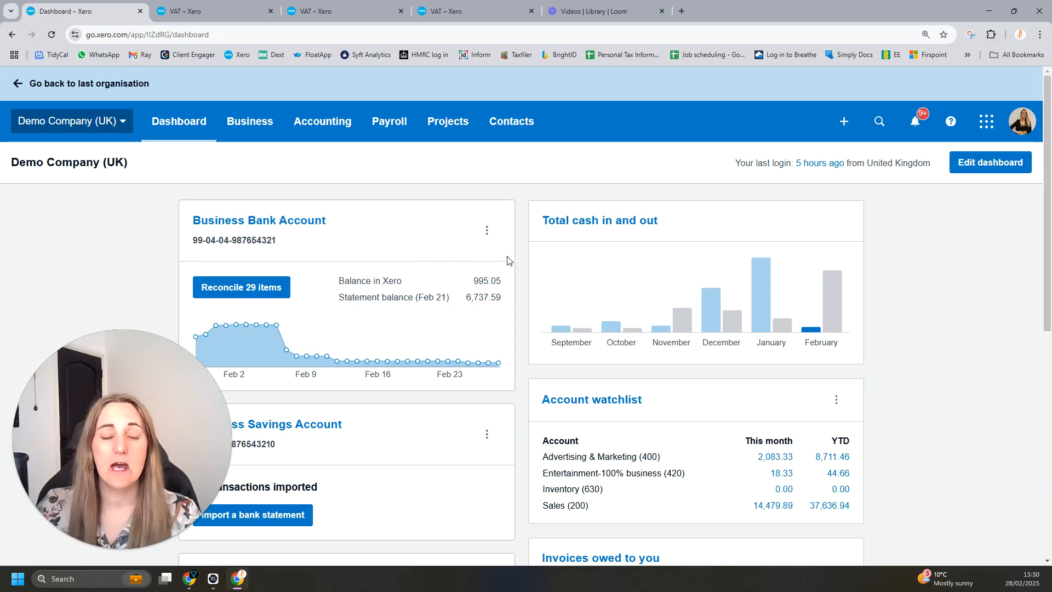
scroll(470, 272, "down", 5)
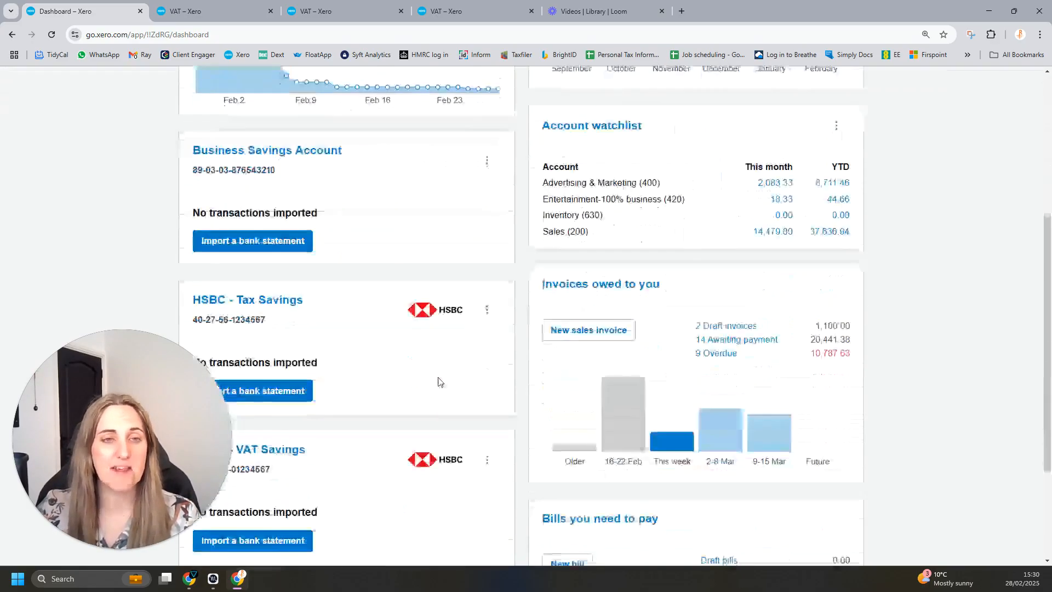
scroll(436, 380, "up", 5)
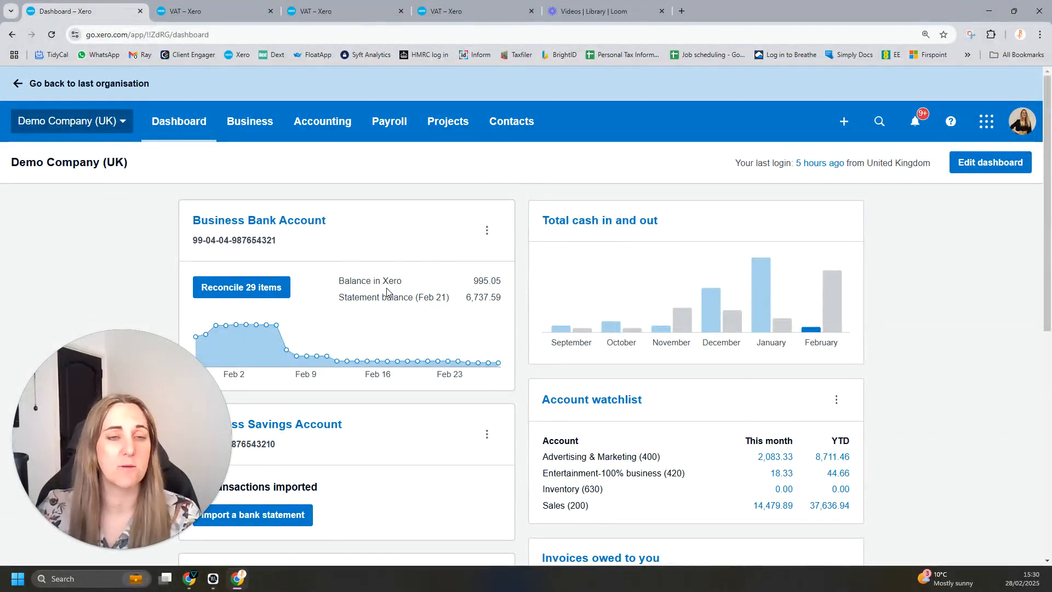
scroll(386, 299, "down", 5)
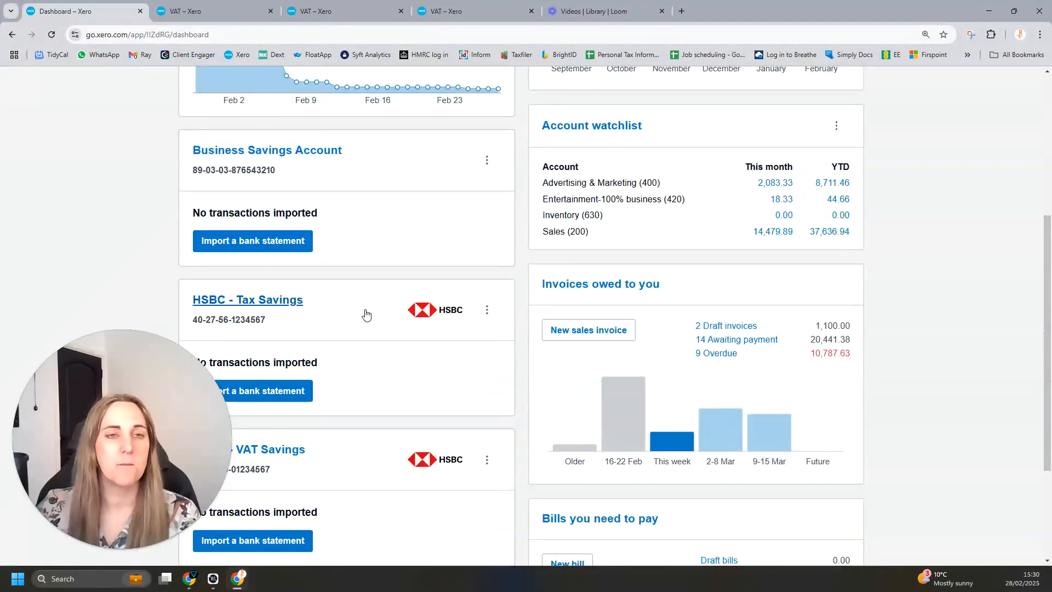
scroll(399, 263, "up", 5)
scroll(422, 263, "down", 1)
scroll(417, 298, "down", 7)
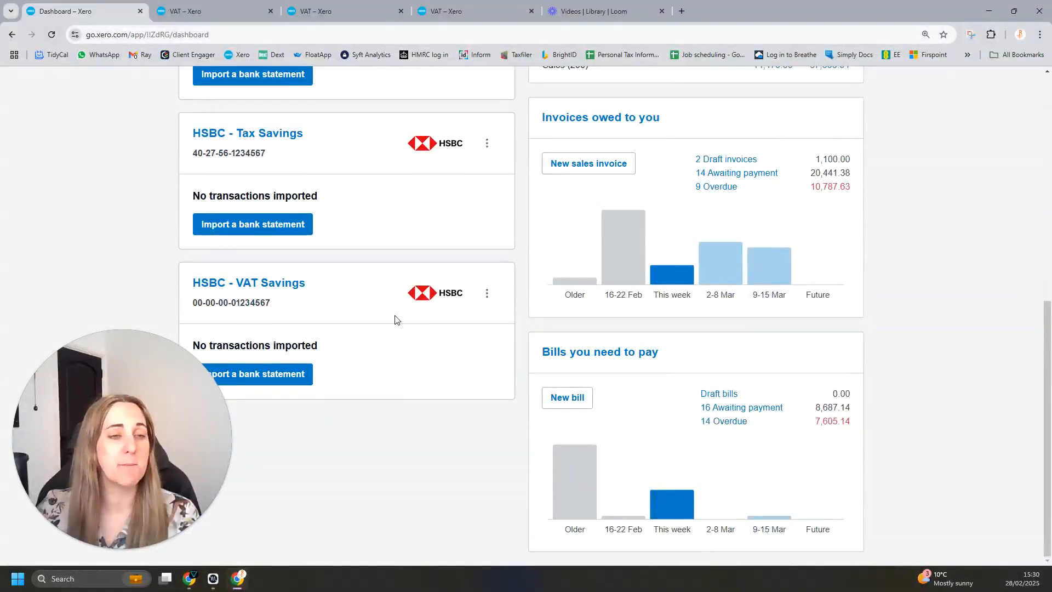
scroll(415, 345, "up", 5)
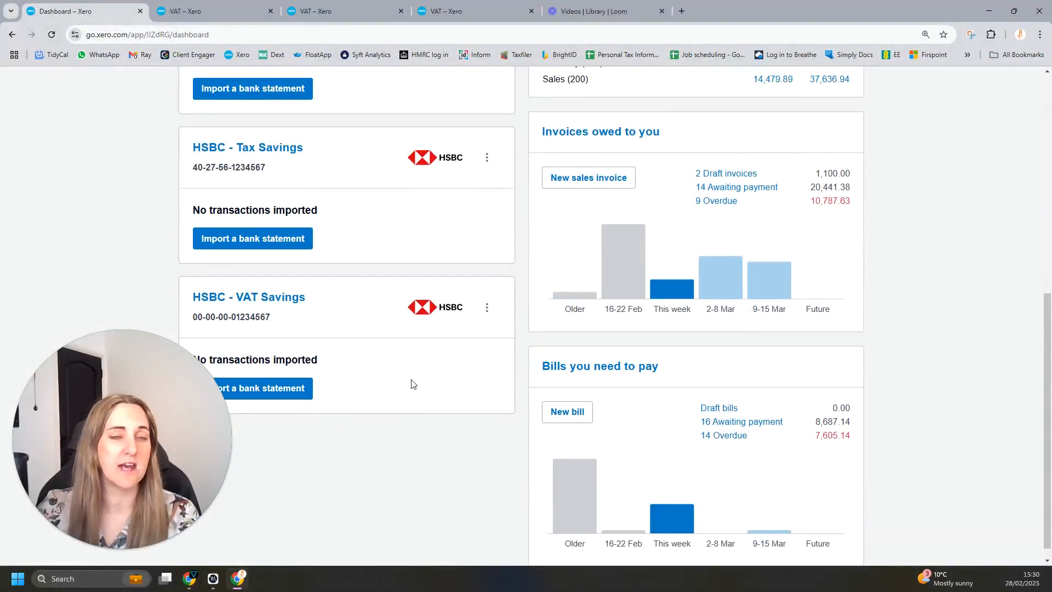
scroll(419, 444, "down", 2)
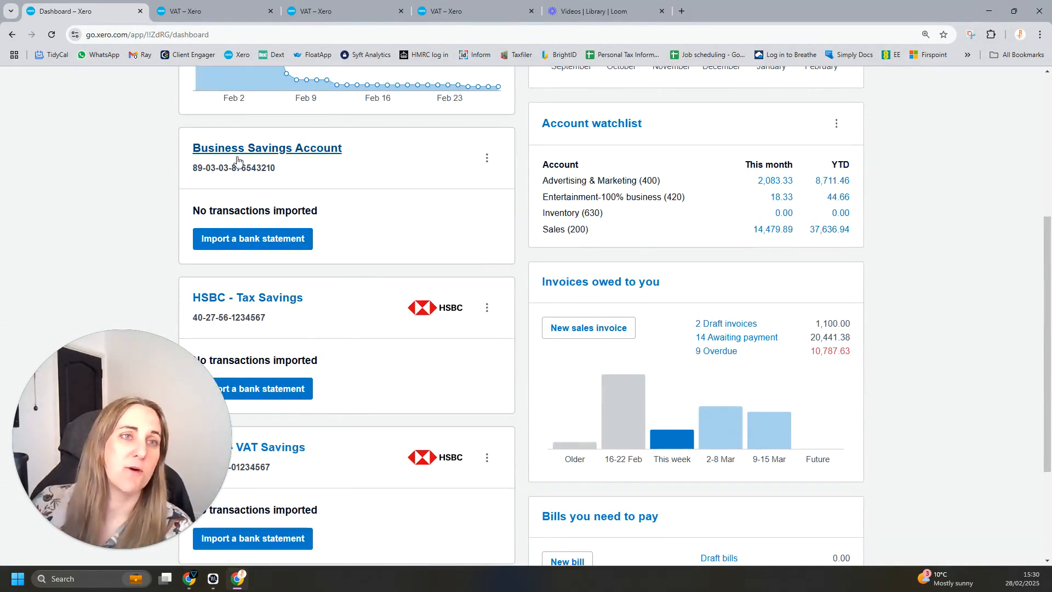
scroll(340, 153, "down", 2)
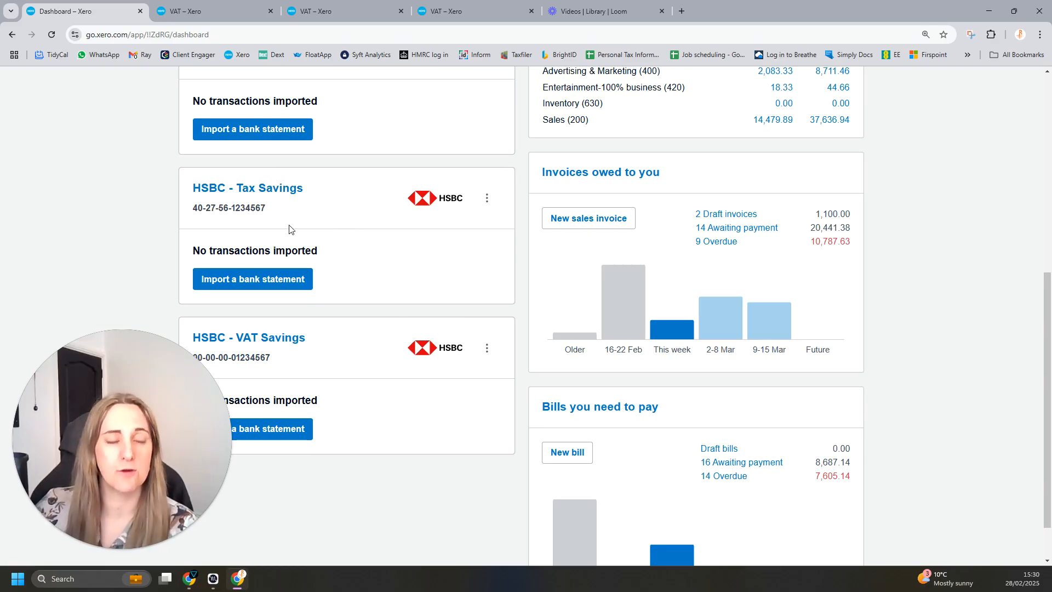
Close the three open VAT browser tabs, keeping the dashboard open
left_click(270, 11)
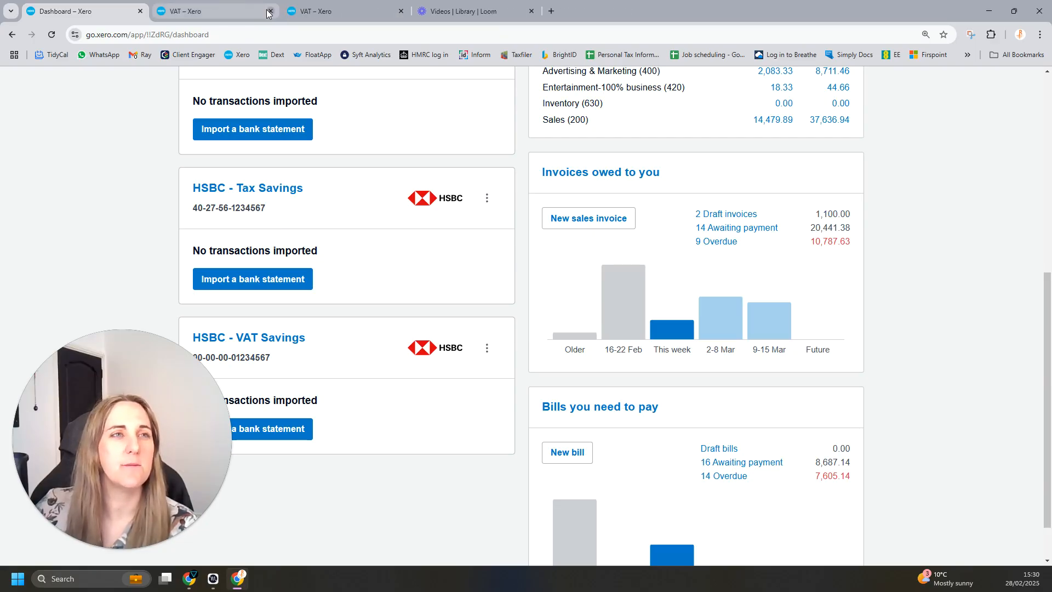
left_click(270, 11)
left_click(270, 11)
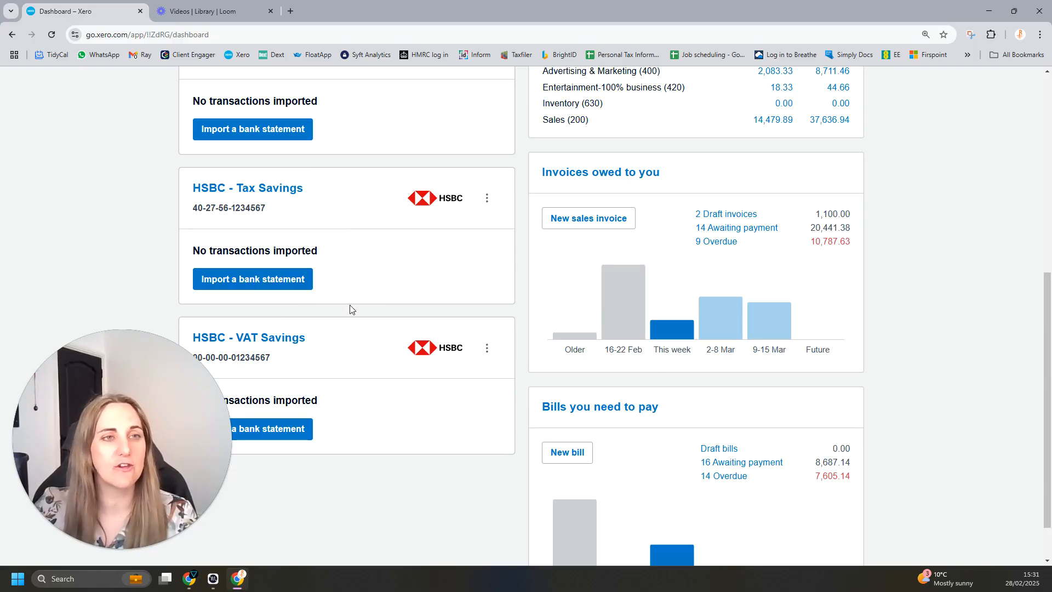
Open the Profit and Loss report from the favourite accounting reports
scroll(350, 308, "up", 7)
left_click(312, 127)
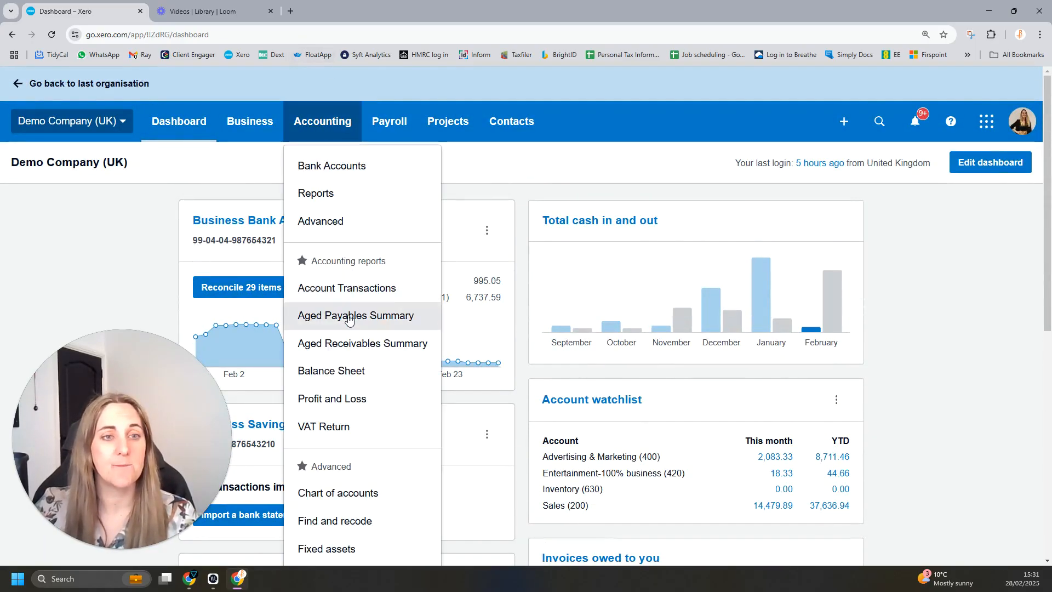
left_click(387, 397)
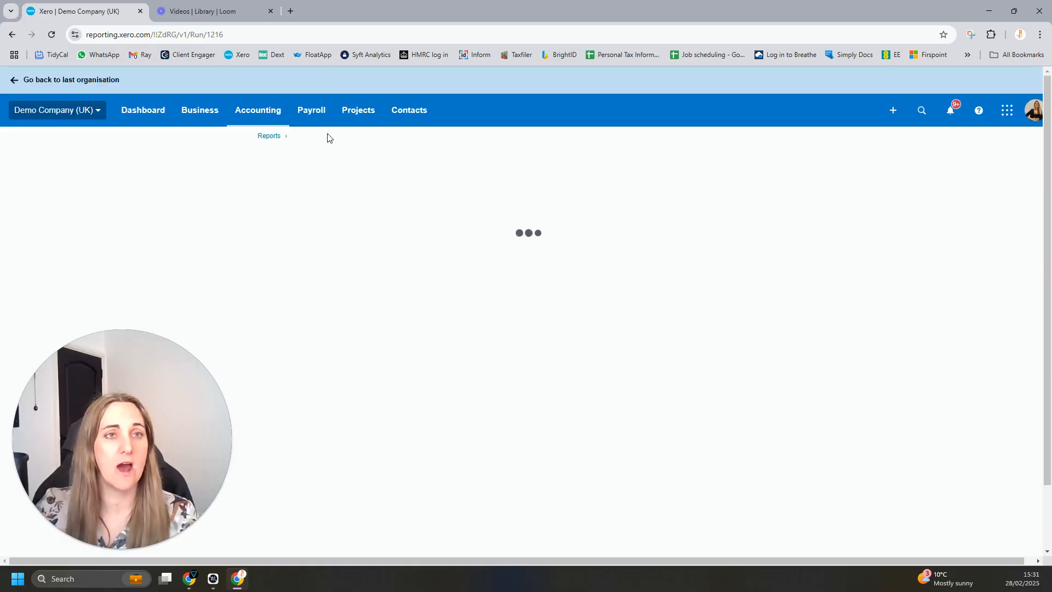
Open the accounting Reports page in a new browser tab and switch to it
left_click(247, 109)
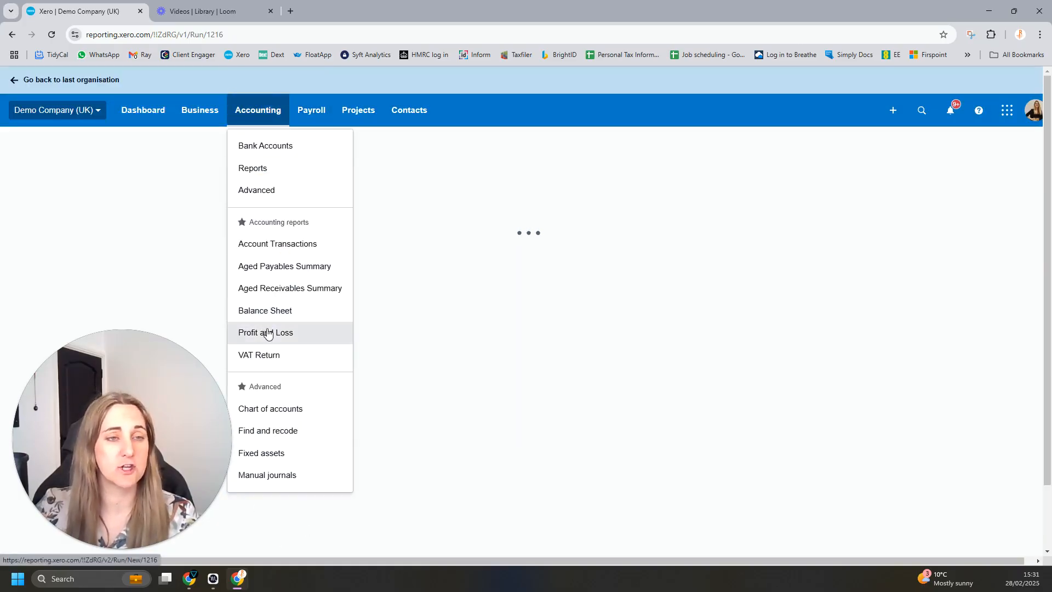
right_click(255, 169)
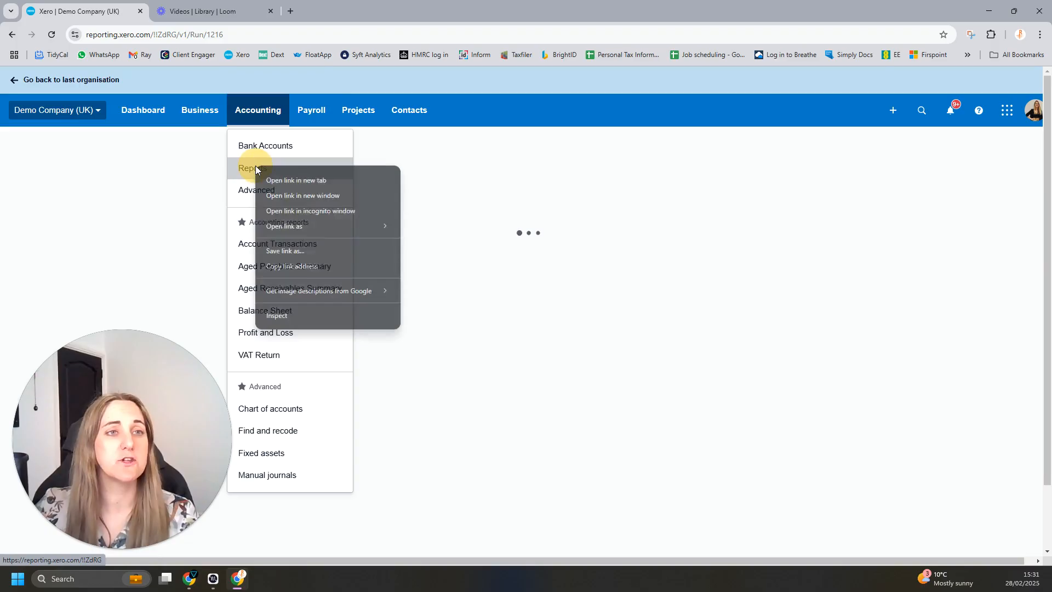
left_click(285, 184)
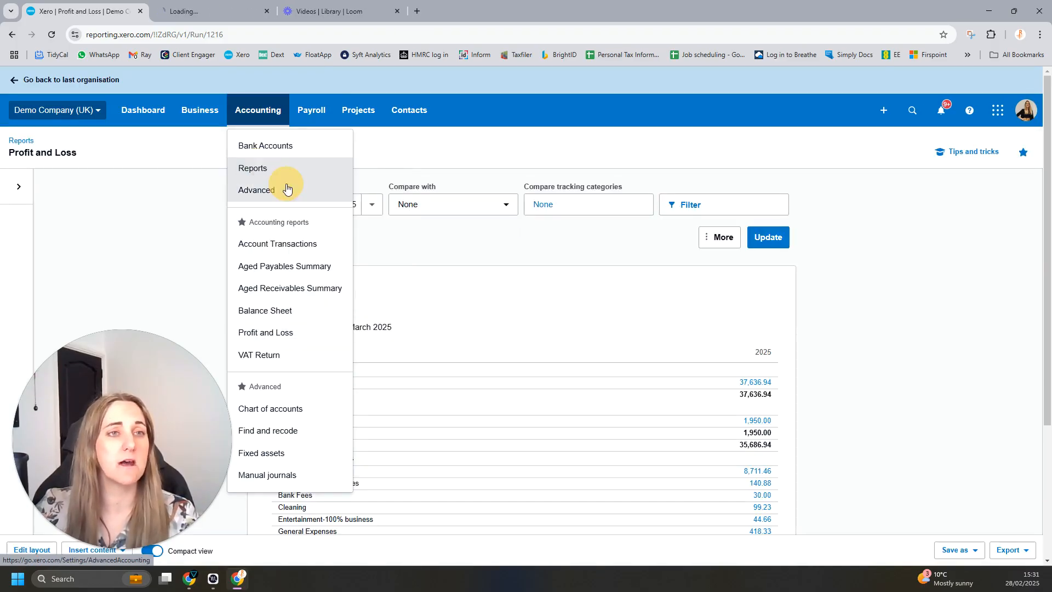
left_click(239, 8)
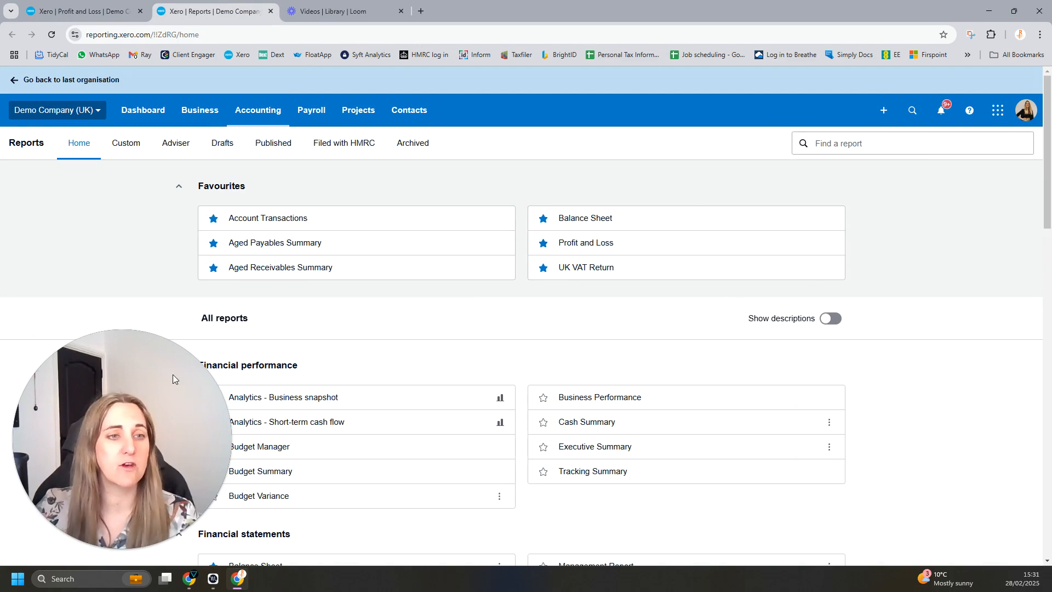
Look through the favourite reports and the Financial statements and Payables and receivables sections of all reports
left_click_drag(140, 396, 958, 327)
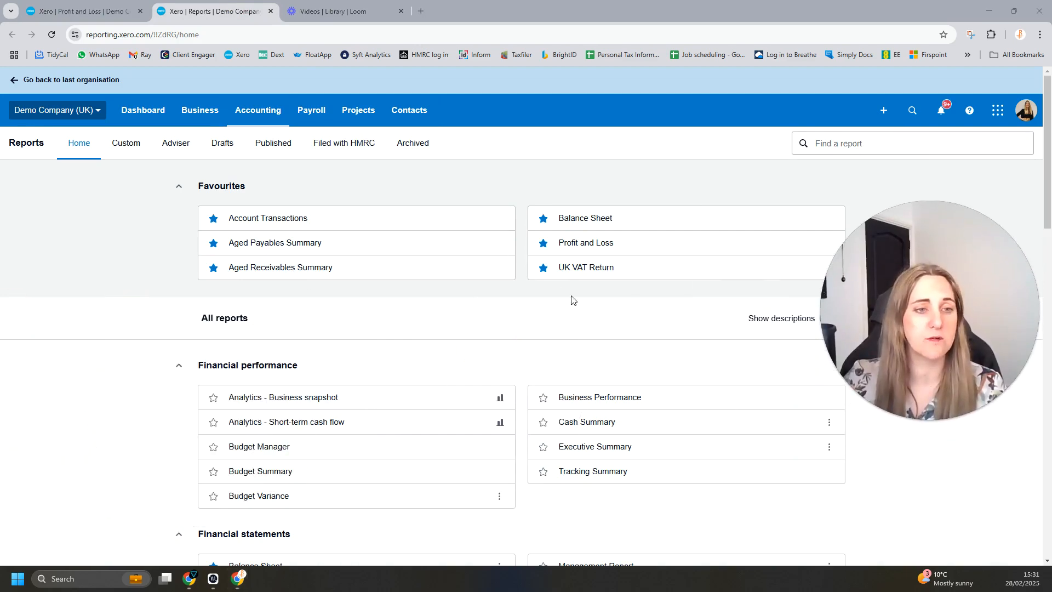
scroll(424, 326, "down", 4)
scroll(420, 310, "down", 2)
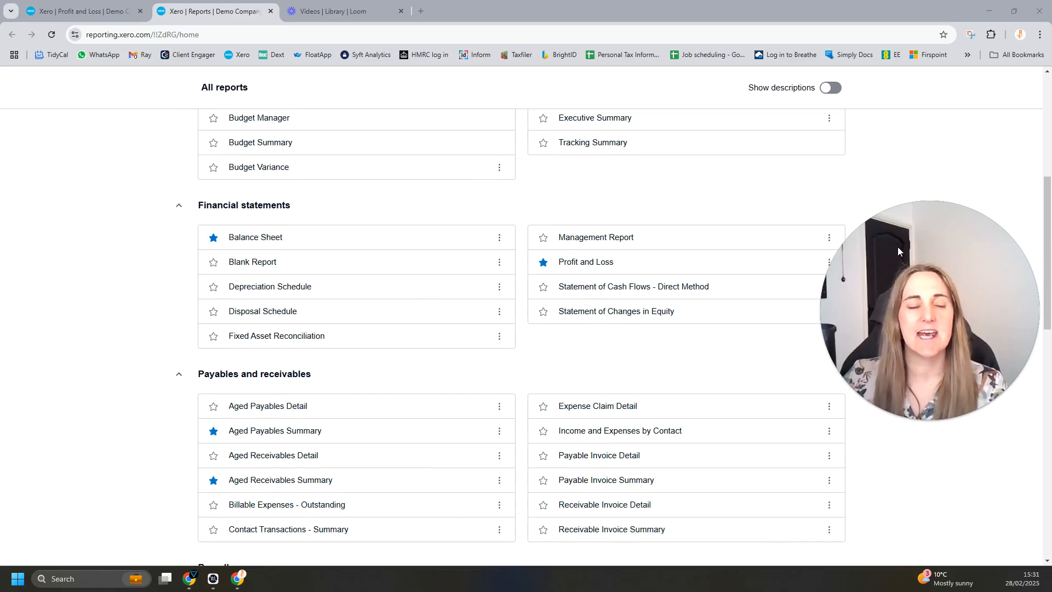
left_click_drag(897, 246, 571, 466)
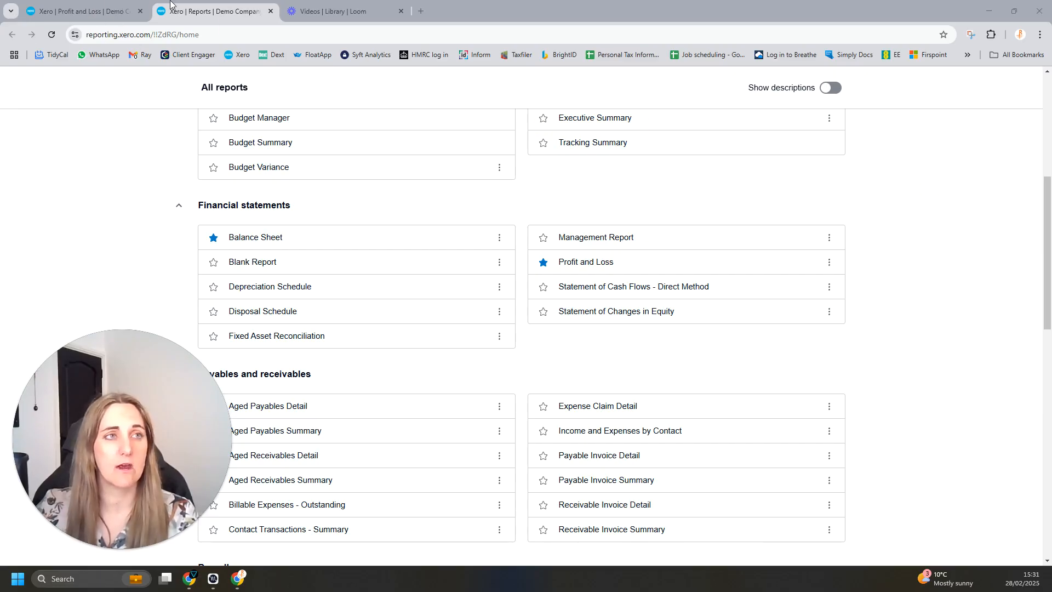
Switch back to the browser tab showing the Profit and Loss report
left_click(96, 12)
left_click(92, 12)
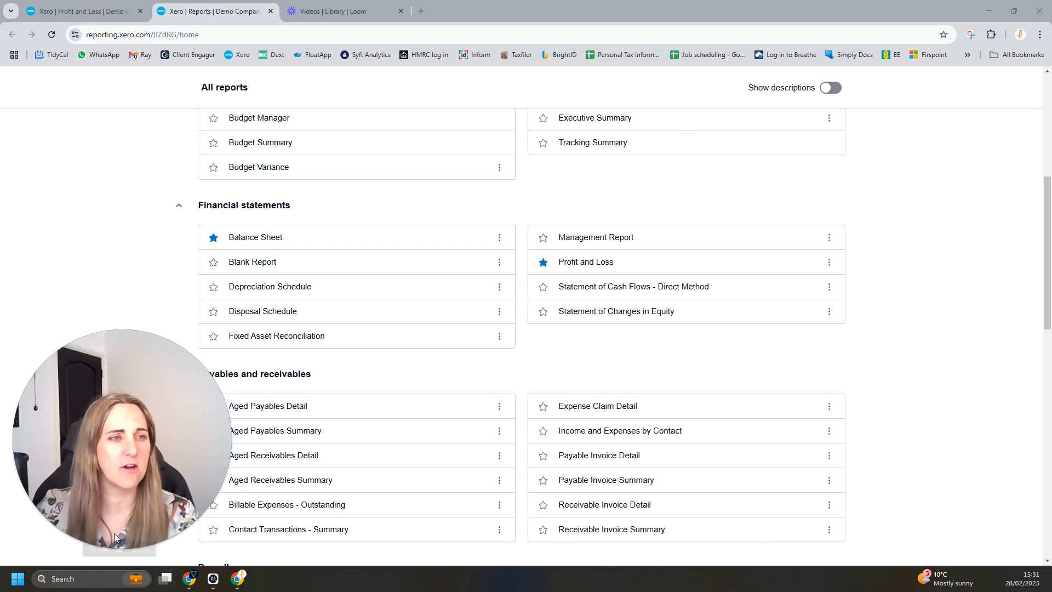
left_click(90, 11)
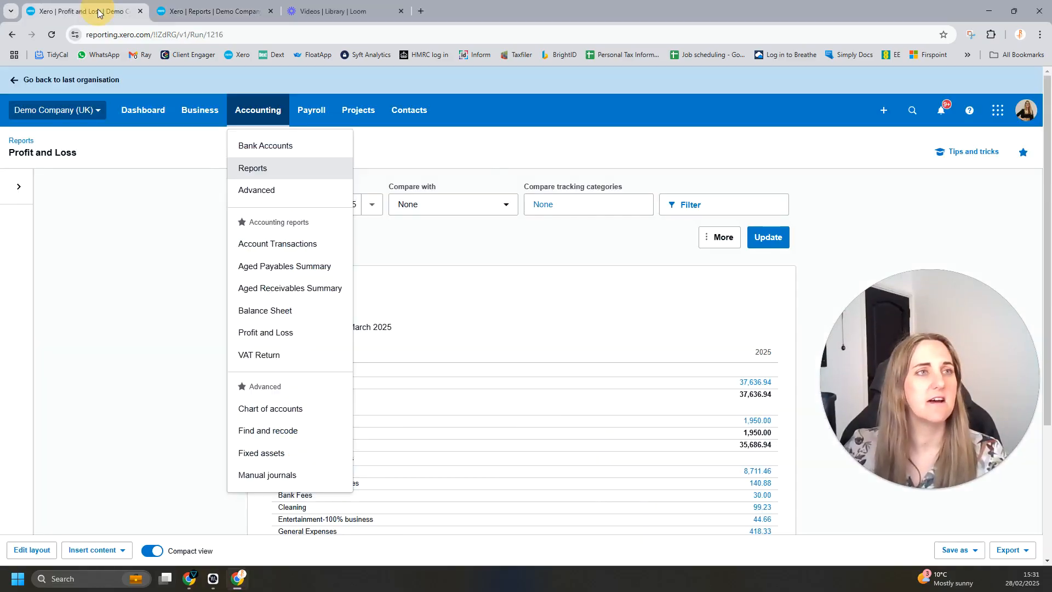
Look through the Profit and Loss report for the year ended 31 March 2025, from turnover down to profit after taxation
left_click(198, 187)
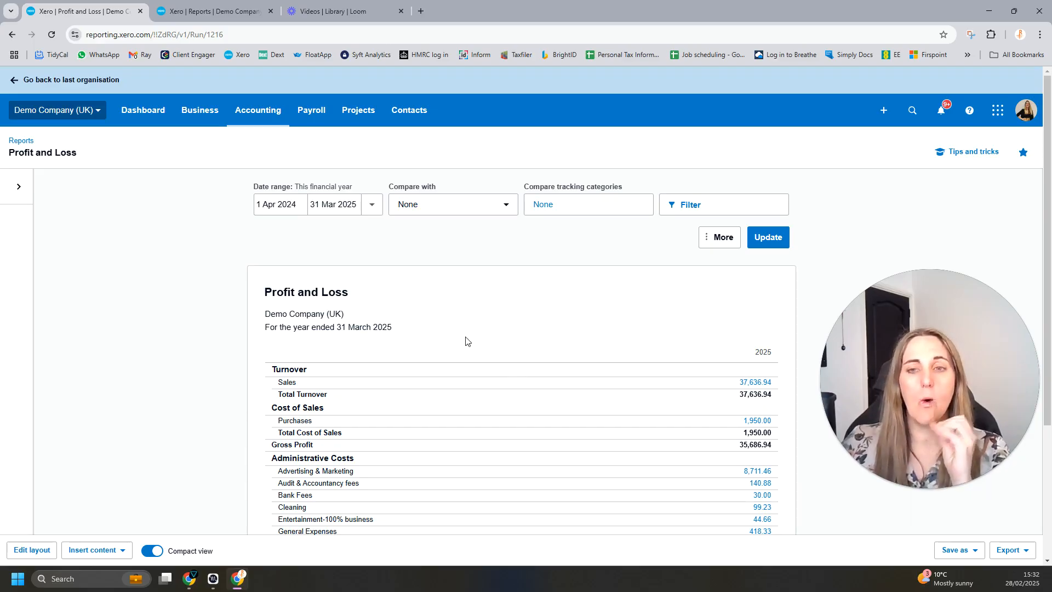
scroll(642, 370, "down", 2)
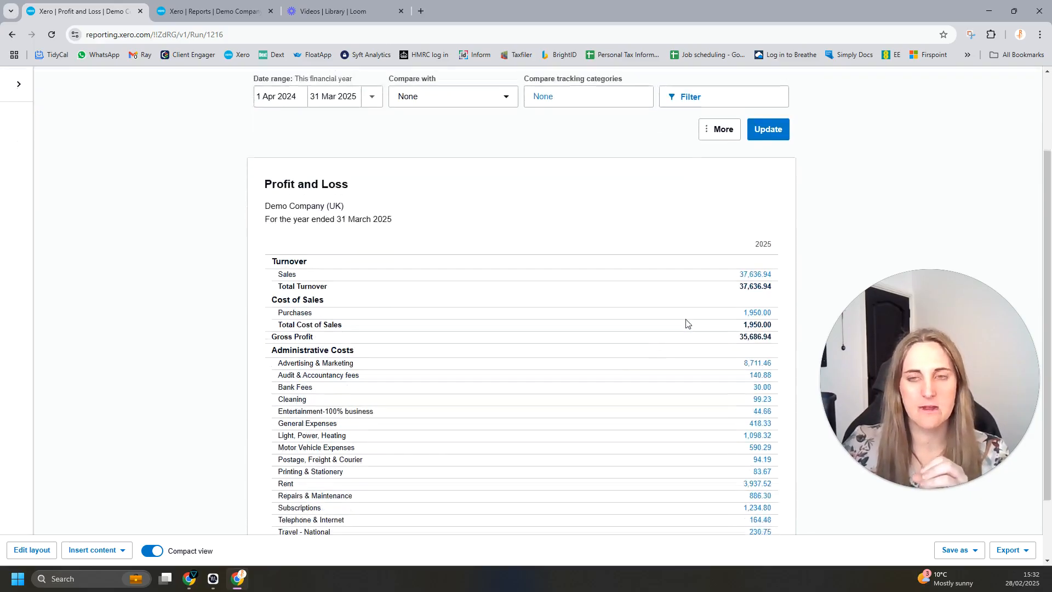
scroll(762, 324, "down", 2)
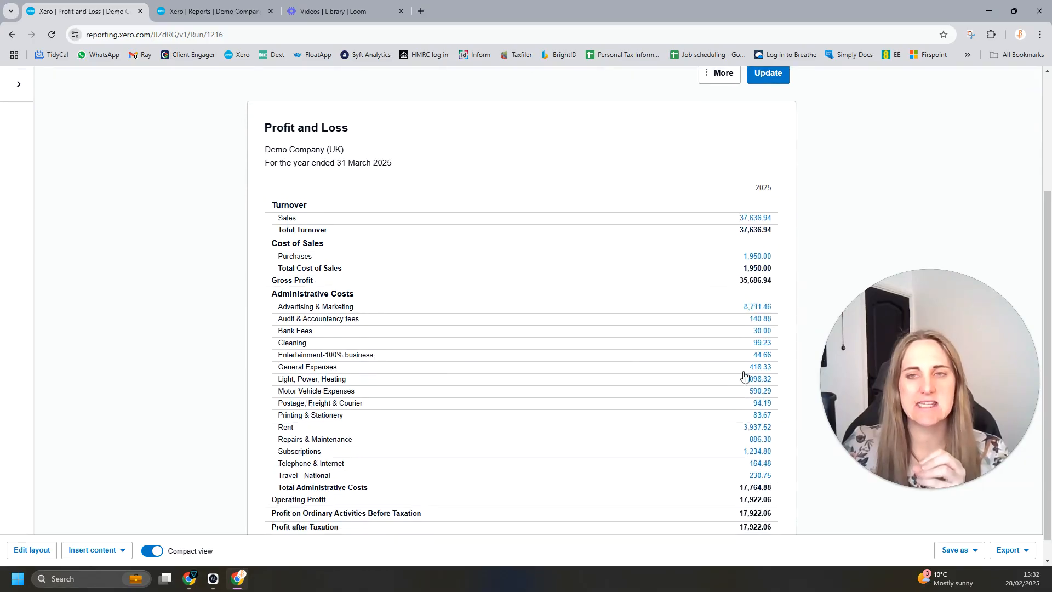
scroll(723, 460, "up", 4)
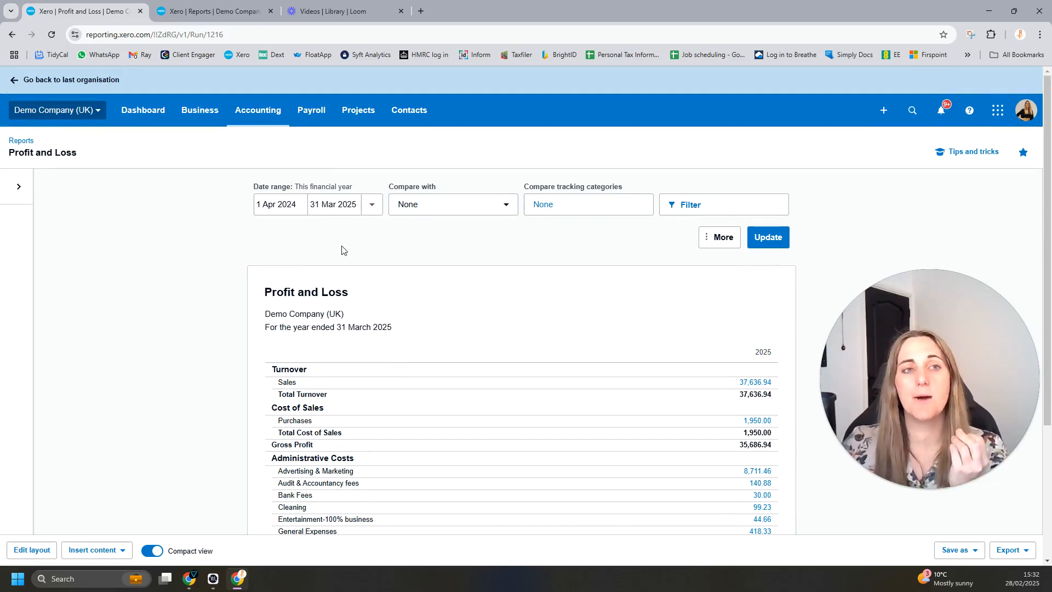
scroll(746, 371, "down", 3)
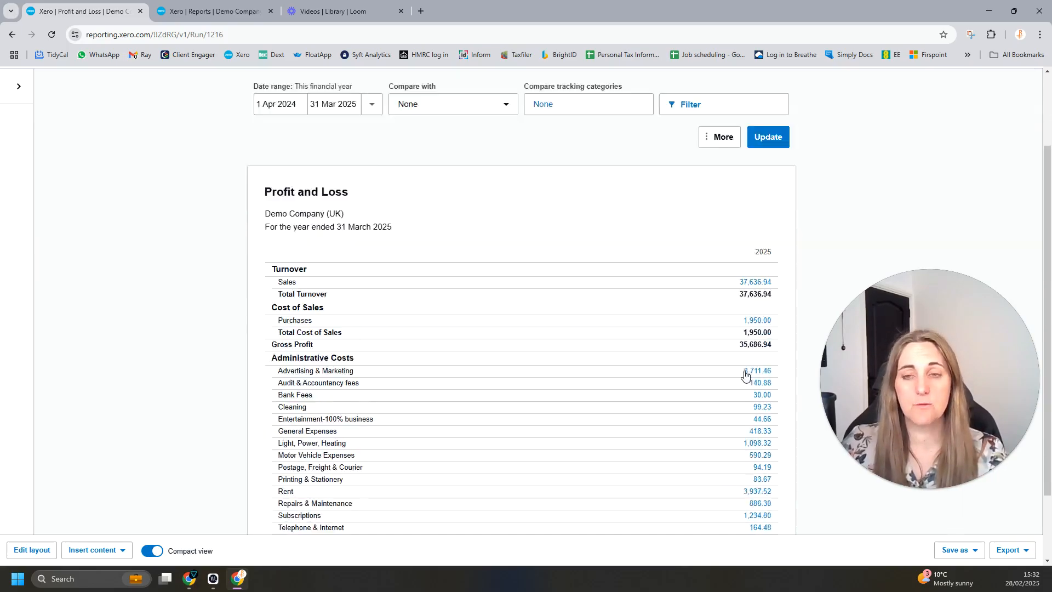
scroll(478, 331, "up", 3)
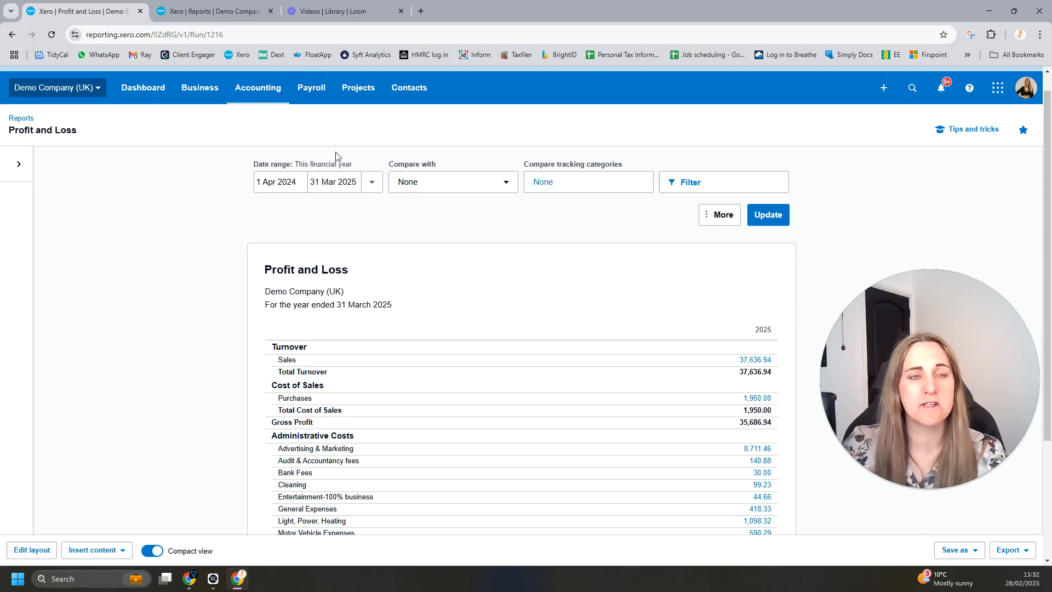
left_click(240, 87)
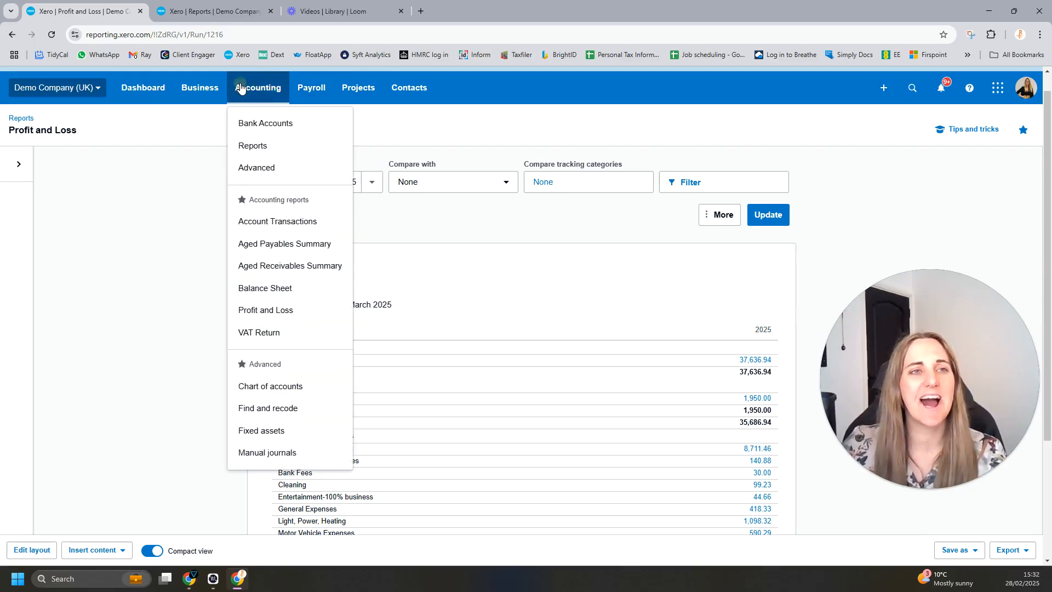
right_click(272, 173)
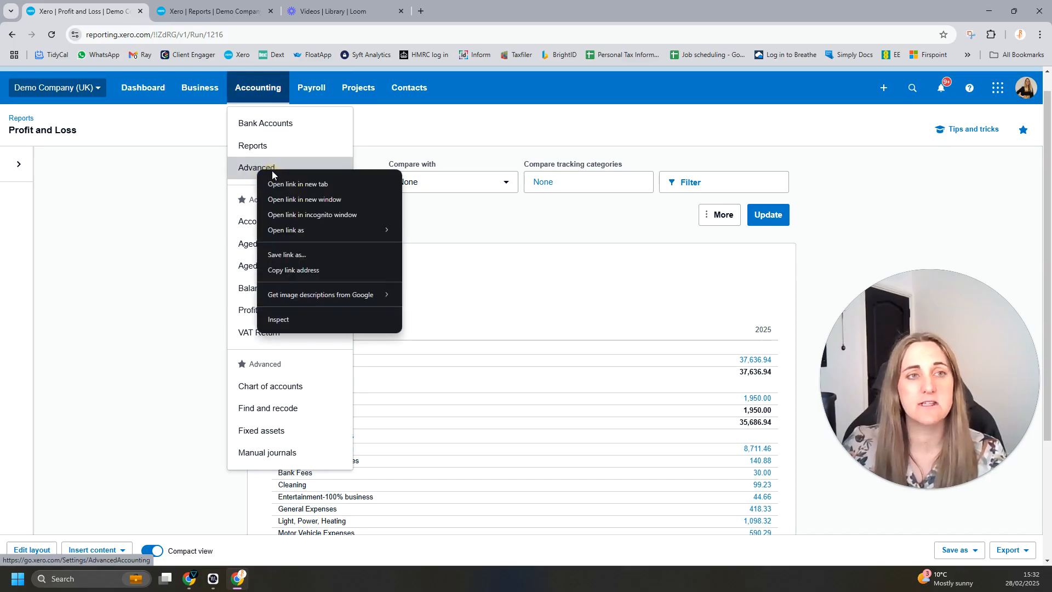
left_click(192, 180)
left_click(190, 180)
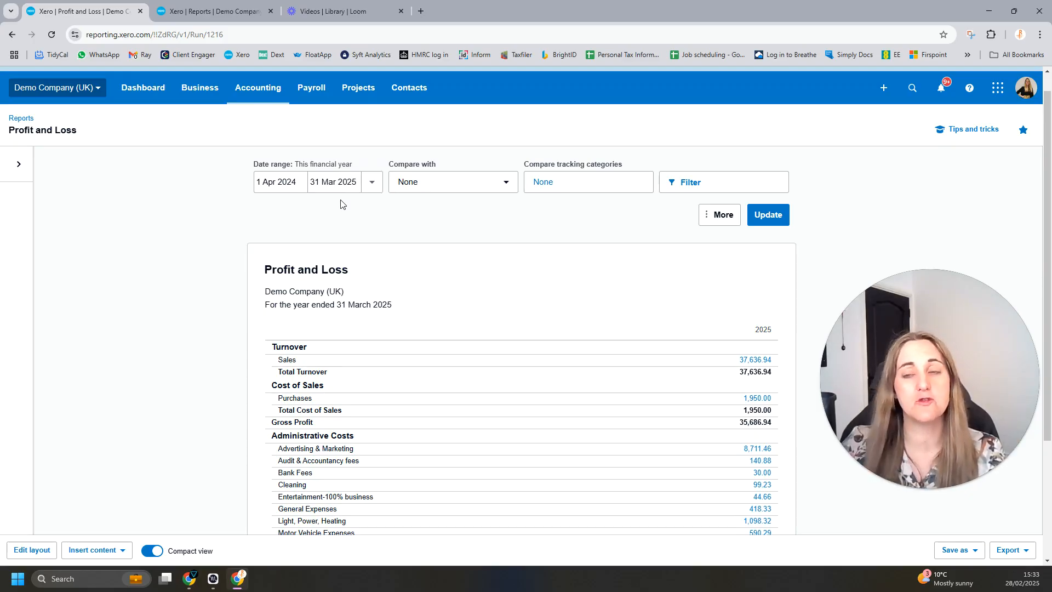
Look at the preset date ranges available for the Profit and Loss report, keeping the current financial year
left_click(368, 188)
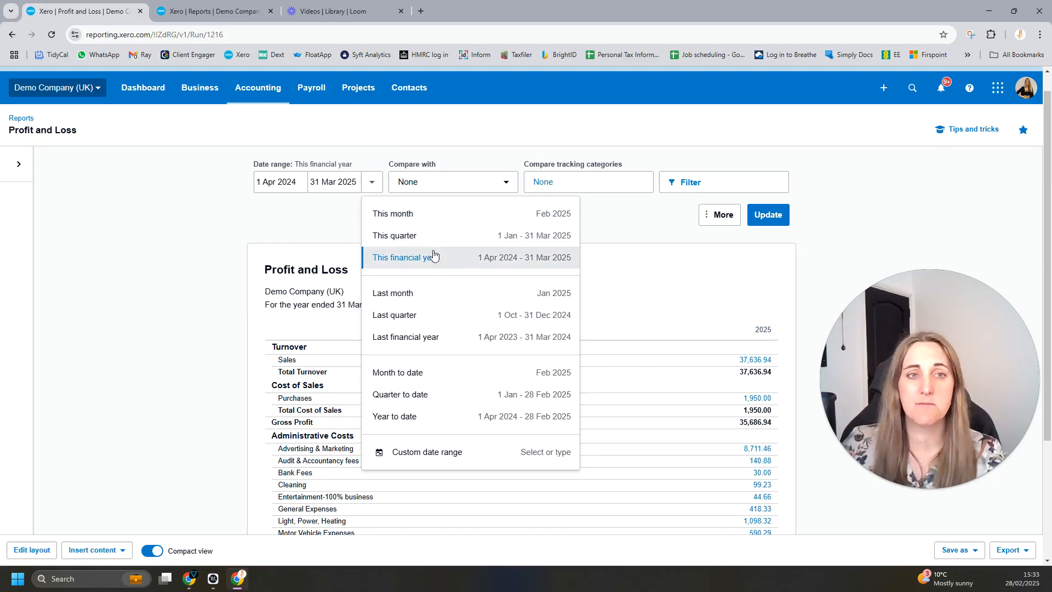
left_click(301, 225)
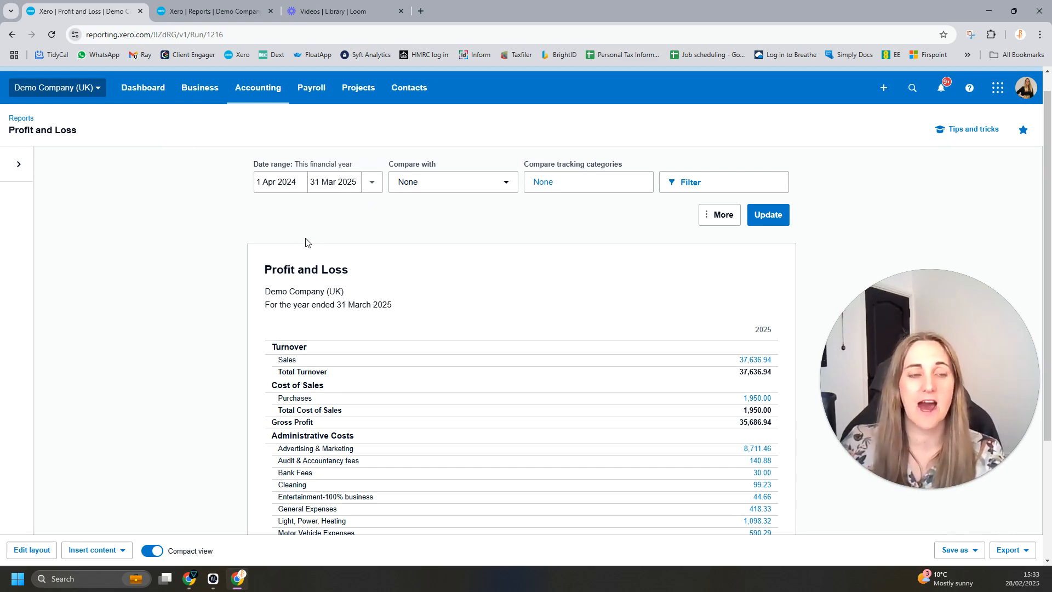
Open the layout of the Profit and Loss report for editing
scroll(285, 232, "down", 3)
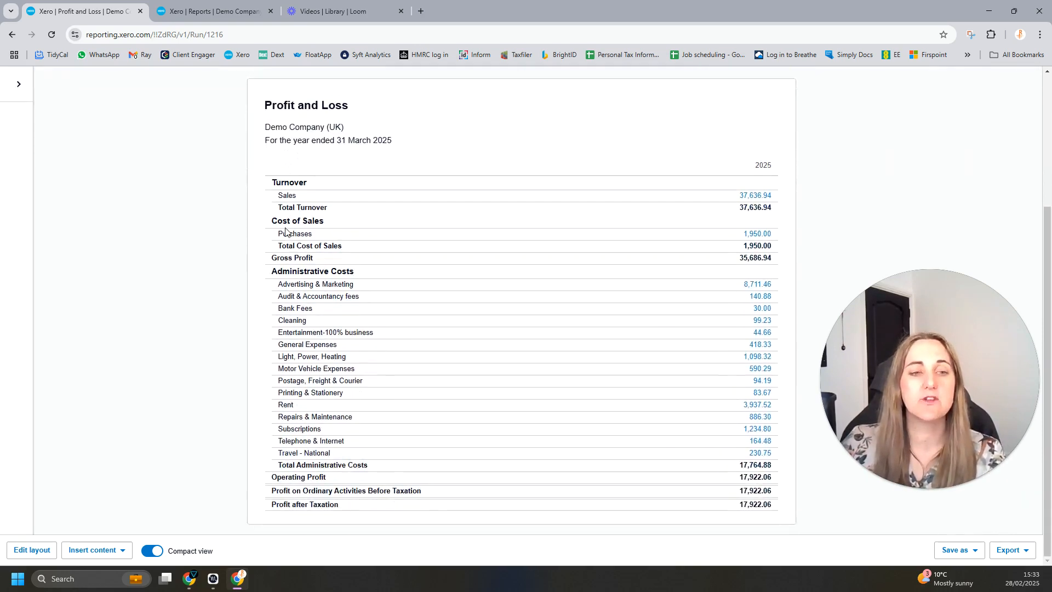
left_click(17, 555)
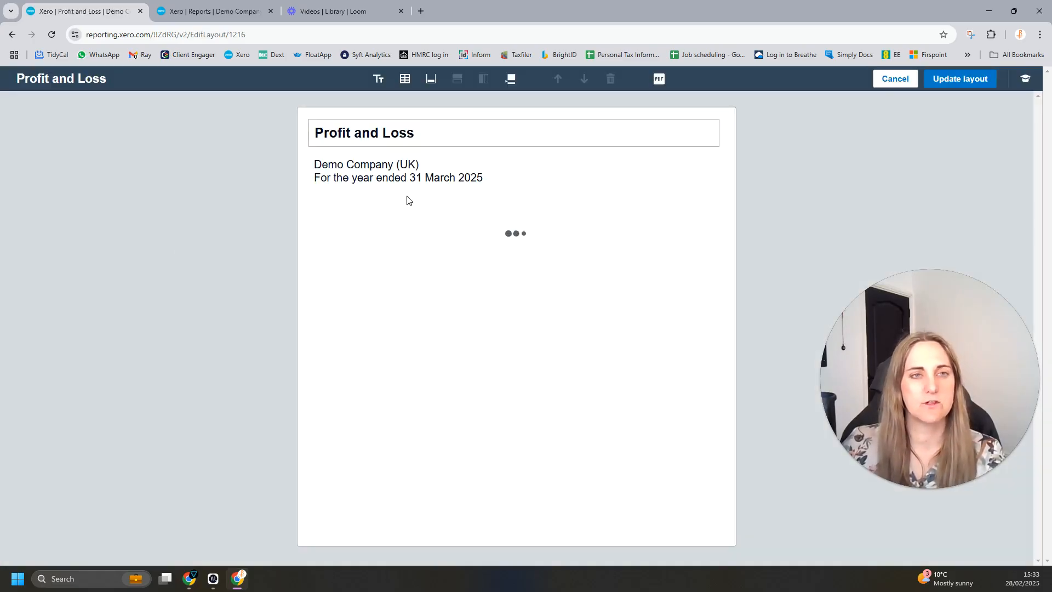
Look through the account rows and groups of the report layout, from Turnover through Administrative Costs to Profit after Taxation
scroll(370, 275, "down", 12)
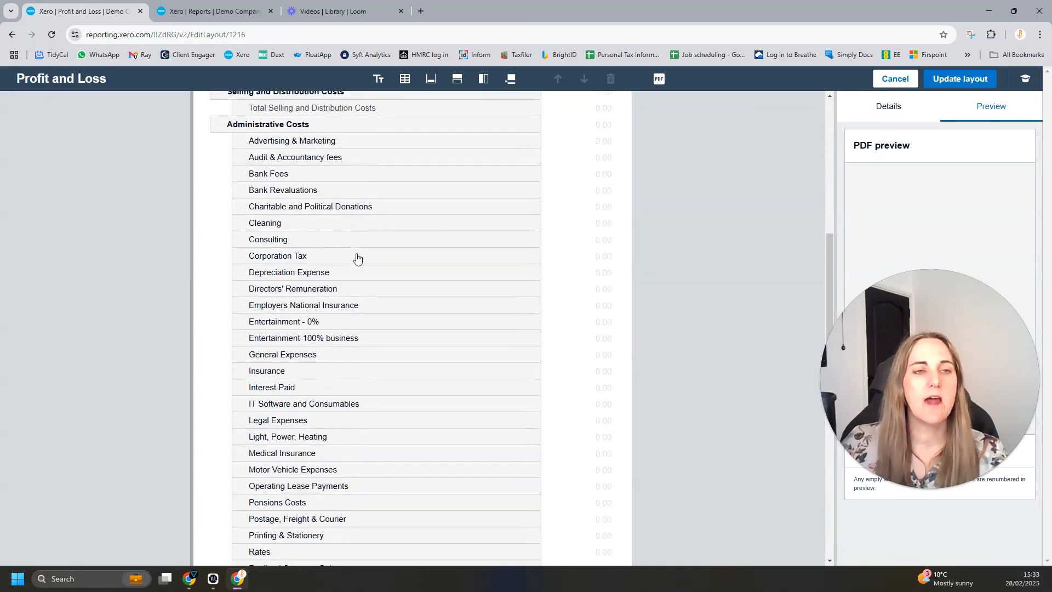
scroll(356, 259, "up", 12)
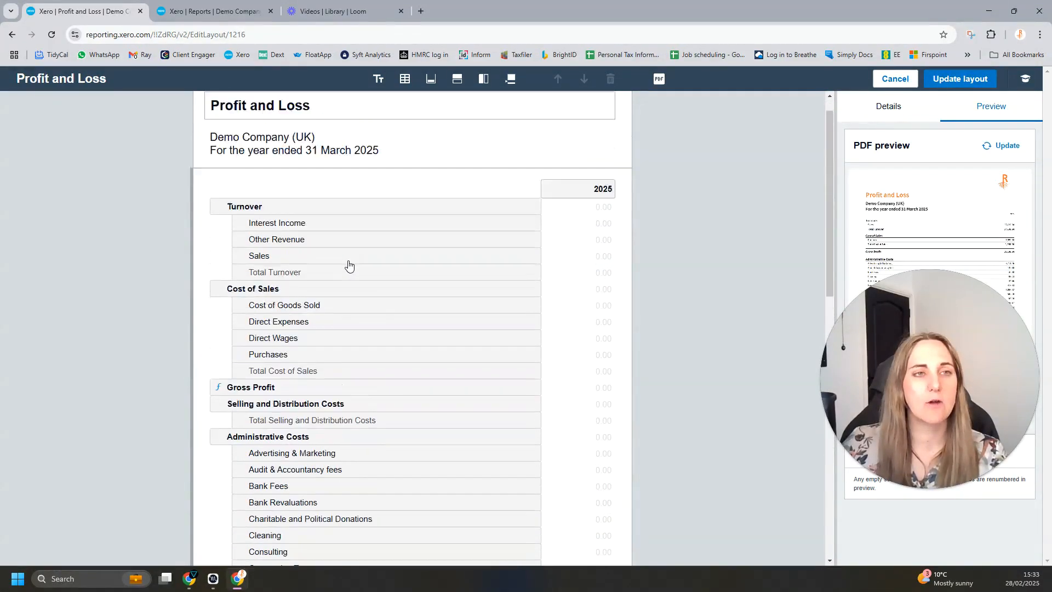
scroll(291, 198, "down", 5)
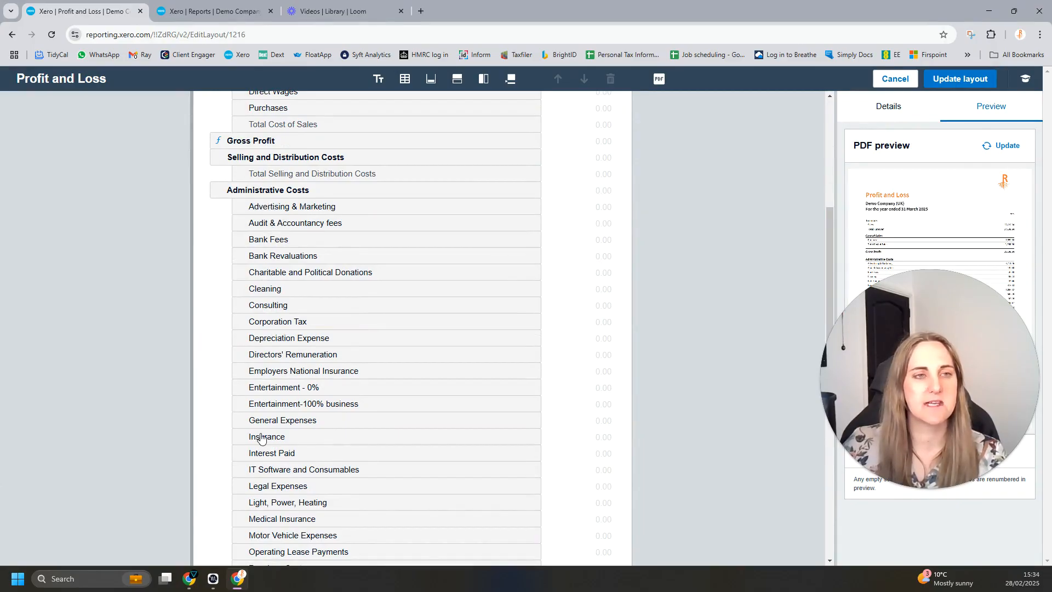
scroll(265, 438, "up", 3)
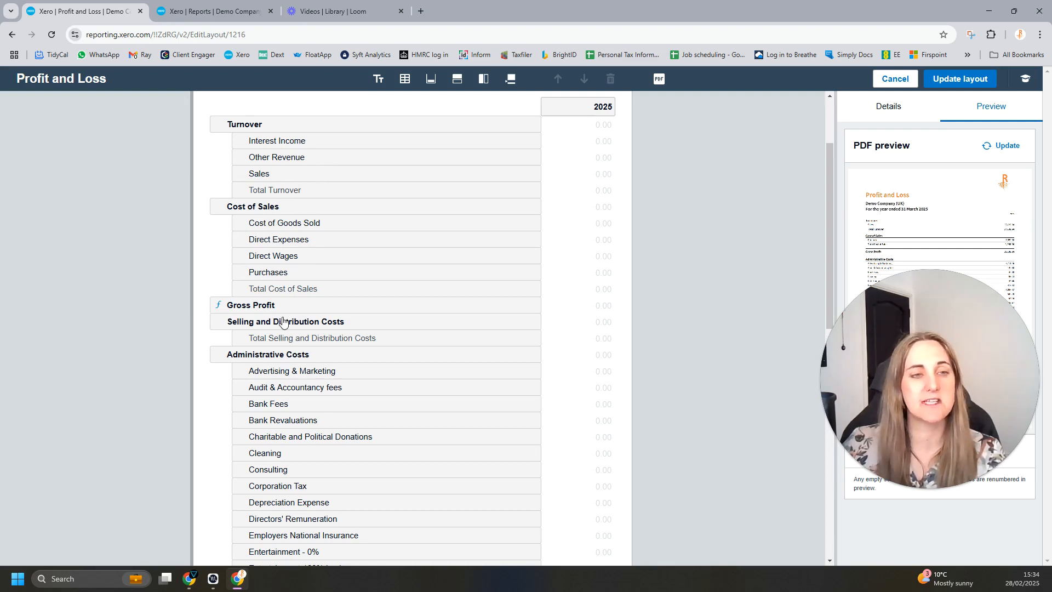
scroll(283, 322, "down", 2)
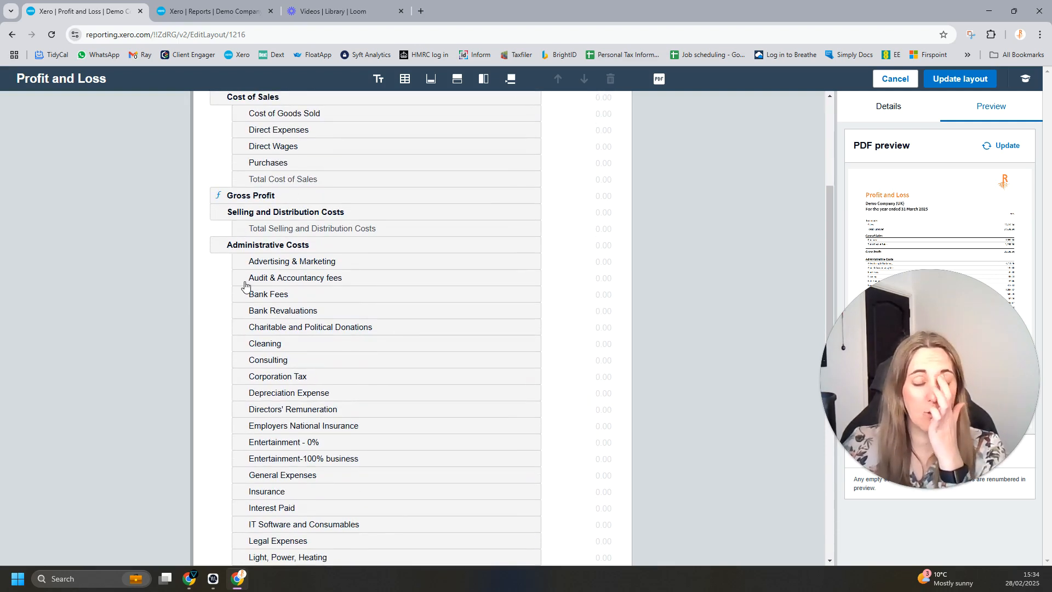
scroll(251, 290, "down", 3)
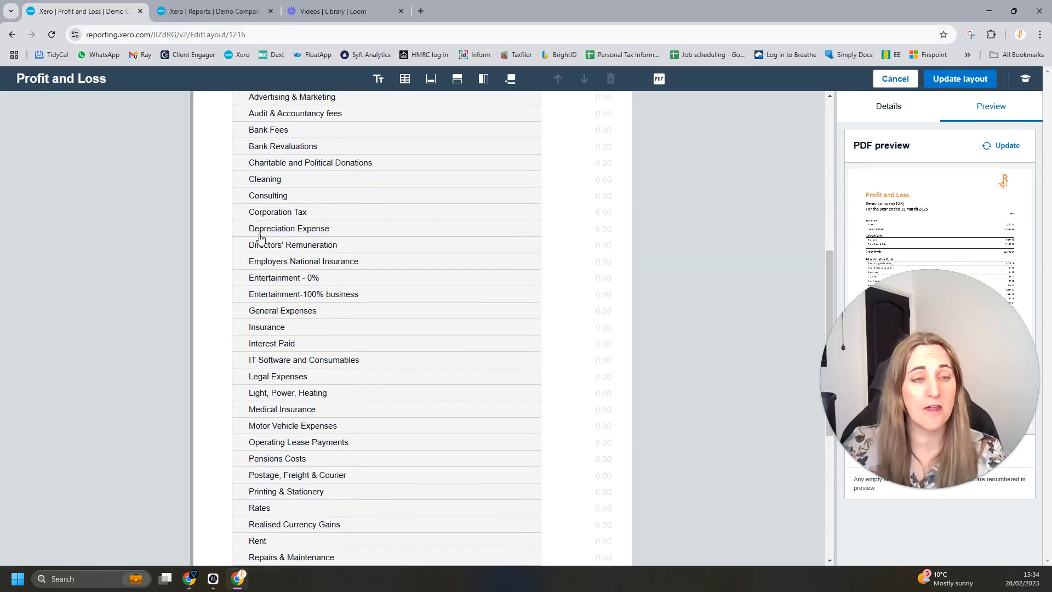
scroll(263, 328, "down", 6)
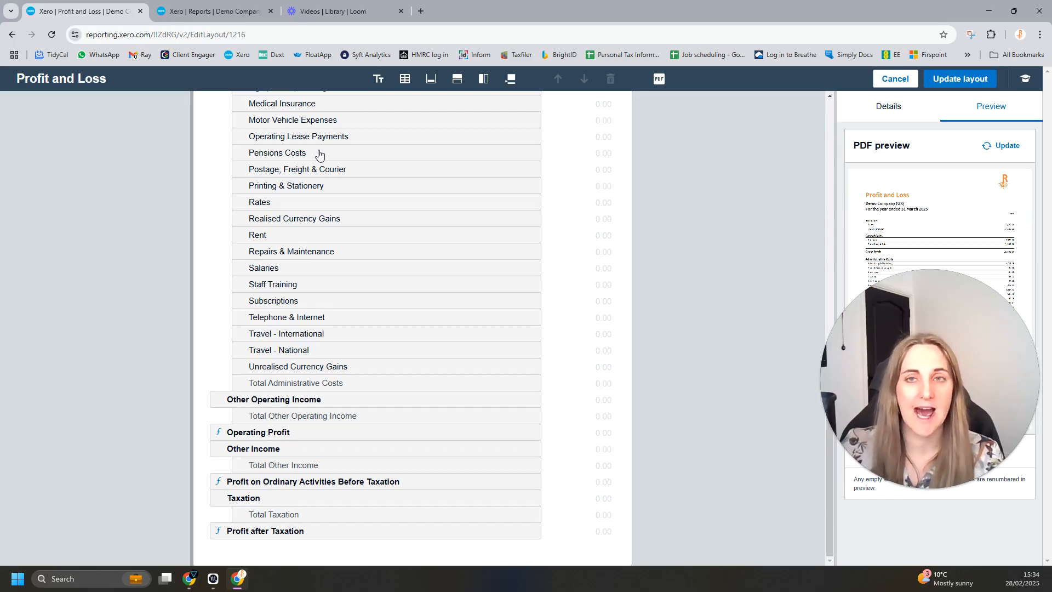
scroll(163, 342, "up", 3)
scroll(163, 338, "down", 3)
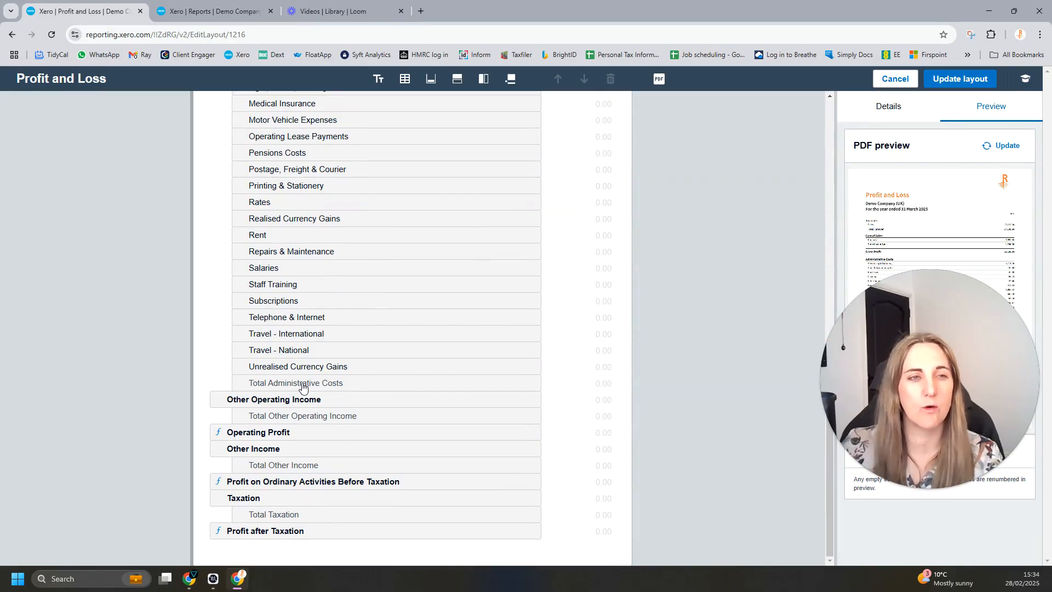
scroll(323, 241, "up", 3)
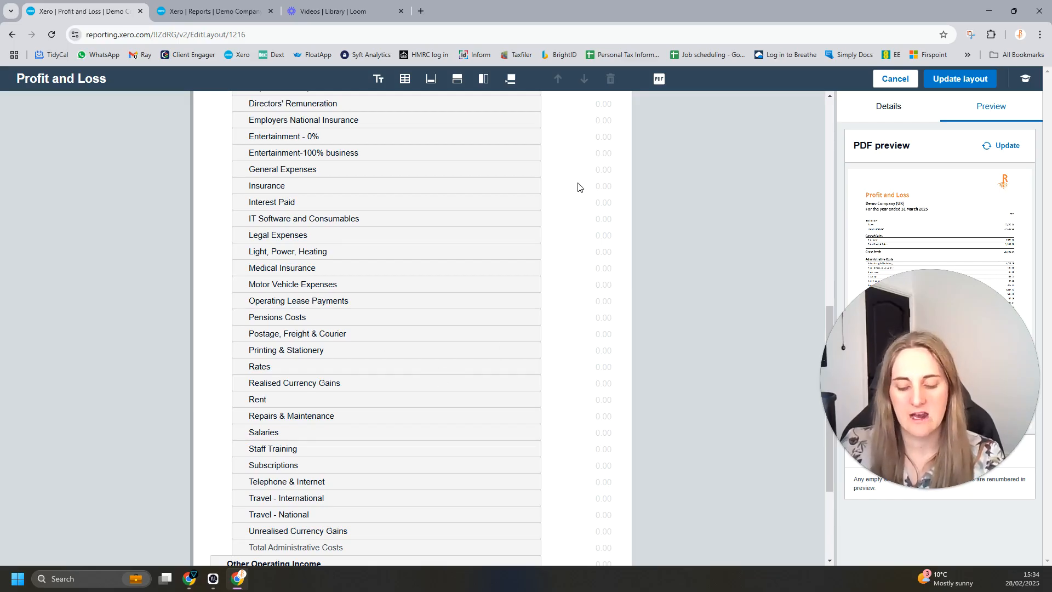
Find "tax" in the report layout and select the Corporation Tax row under Administrative Costs
key("ctrl+f")
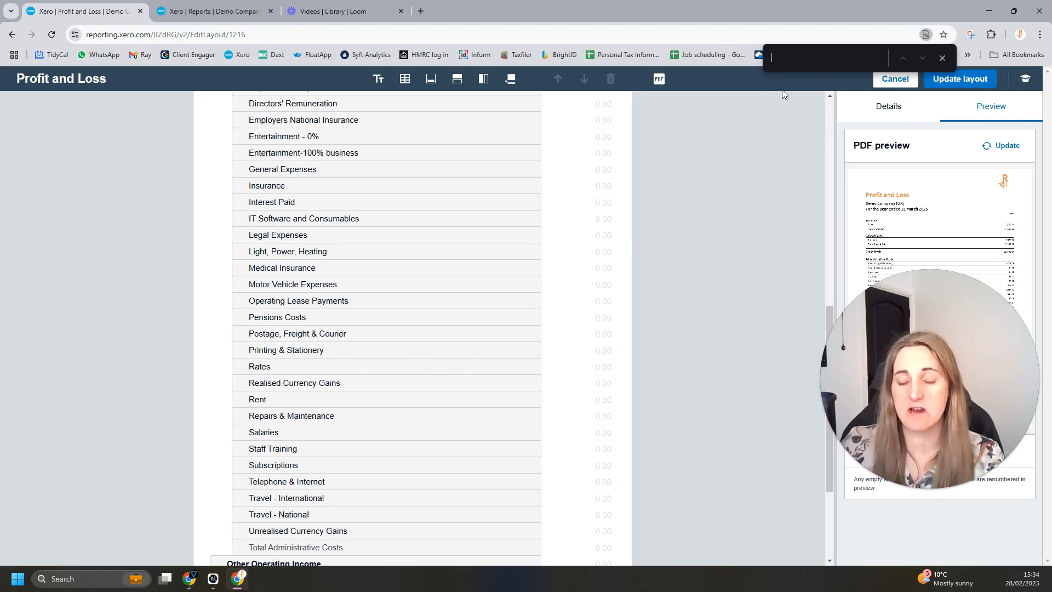
type("tax")
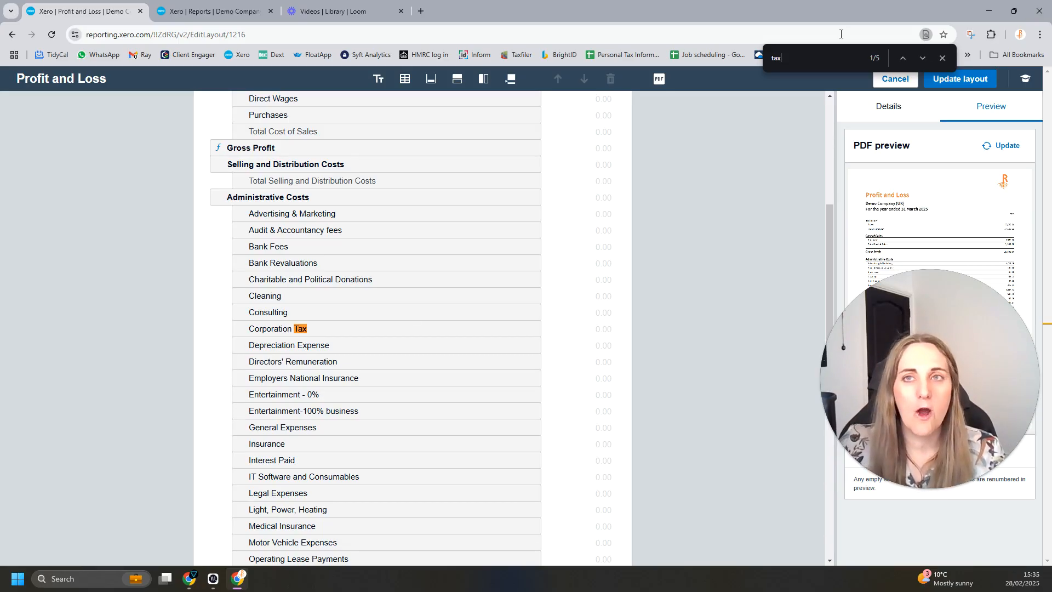
left_click(280, 327)
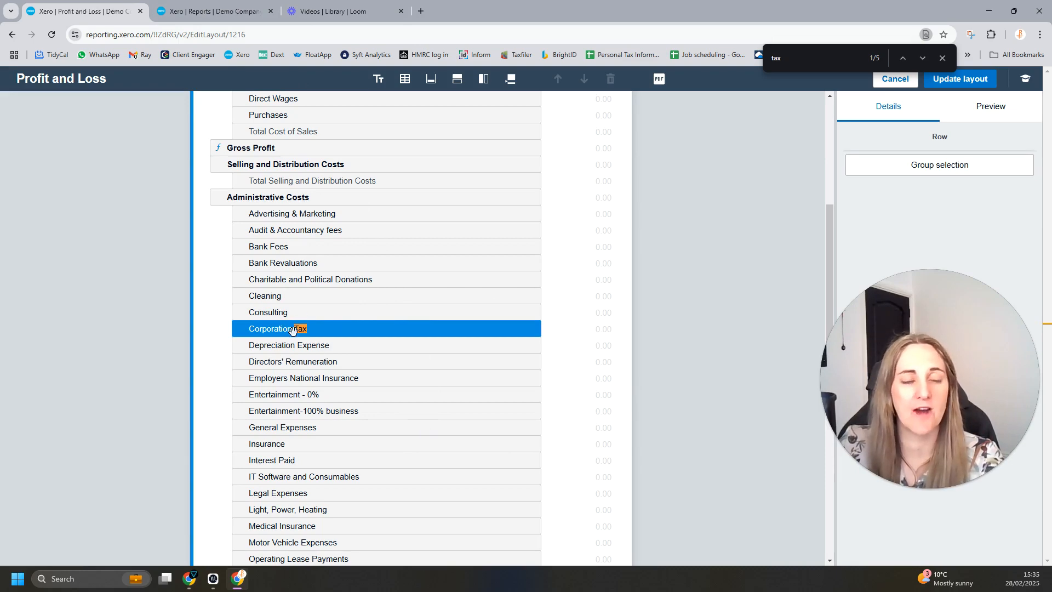
Move the Corporation Tax row out of Administrative Costs into the Taxation group, keeping Printing & Stationery in Administrative Costs
scroll(390, 219, "up", 4)
scroll(388, 208, "down", 3)
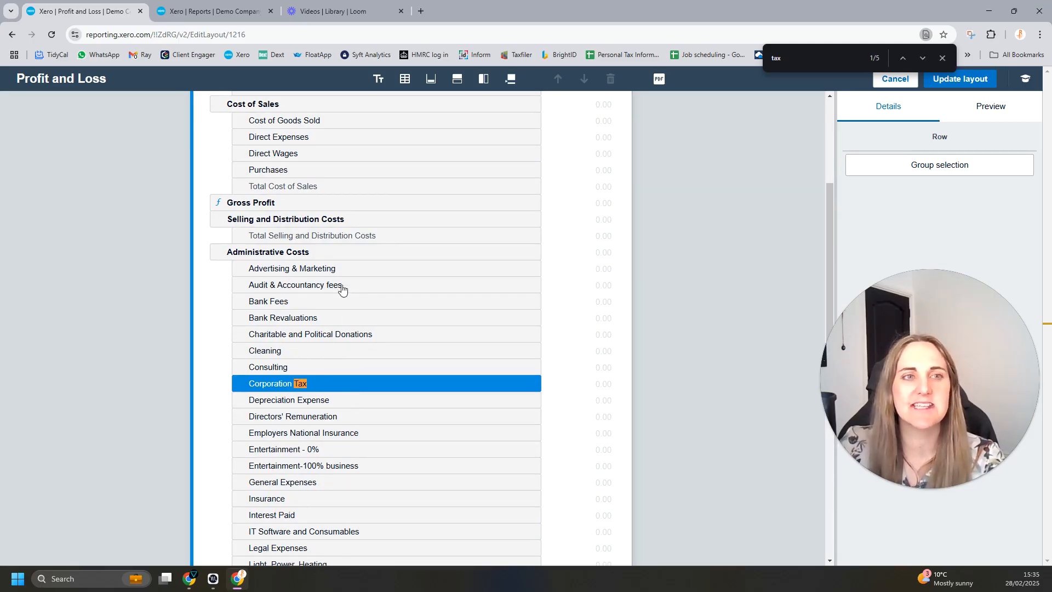
scroll(296, 272, "down", 3)
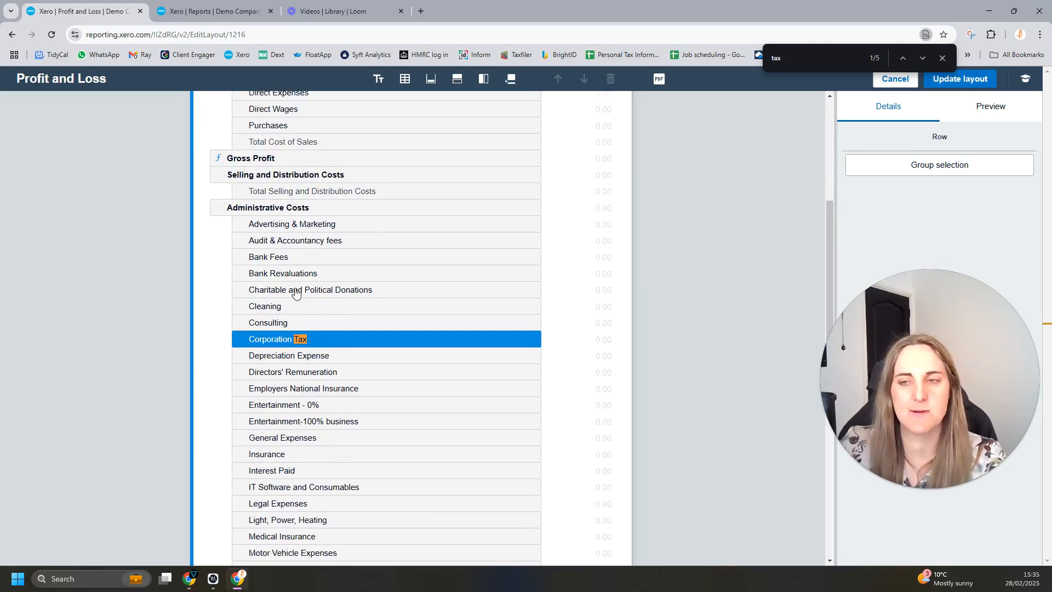
scroll(295, 290, "down", 3)
scroll(303, 145, "up", 2)
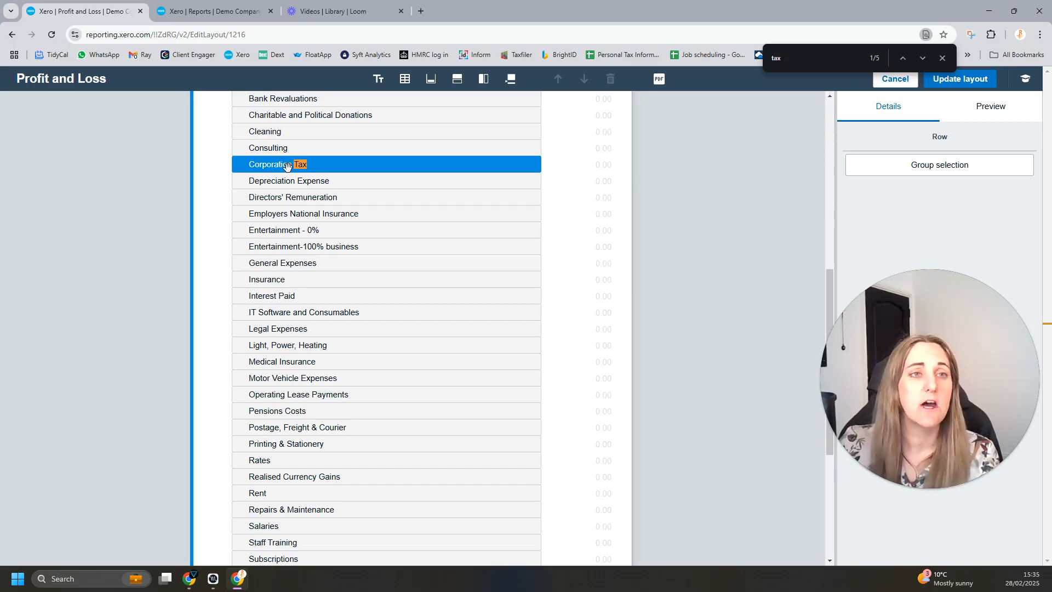
left_click_drag(285, 161, 321, 442)
scroll(317, 278, "down", 5)
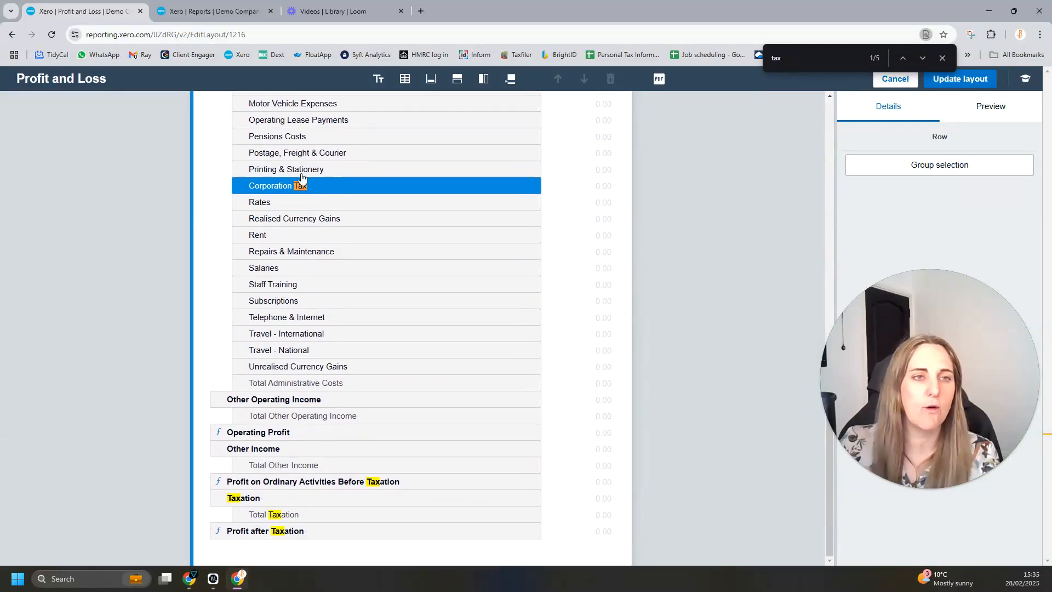
left_click_drag(300, 173, 283, 505)
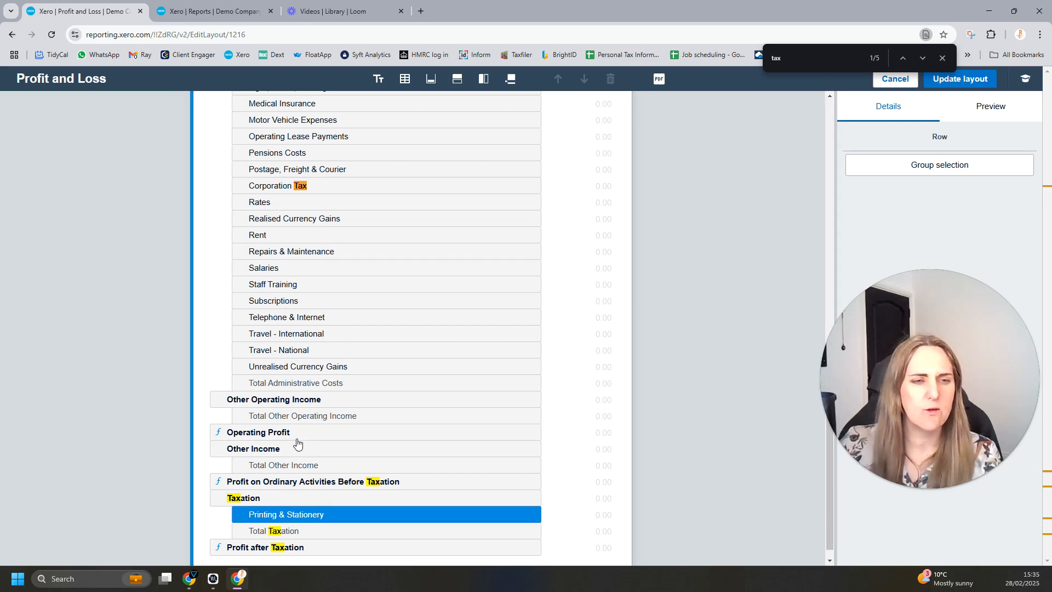
mouse_move(301, 512)
left_mouse_down()
mouse_move(301, 180)
mouse_move(277, 183)
mouse_move(297, 518)
mouse_move(289, 495)
mouse_move(291, 505)
left_mouse_up()
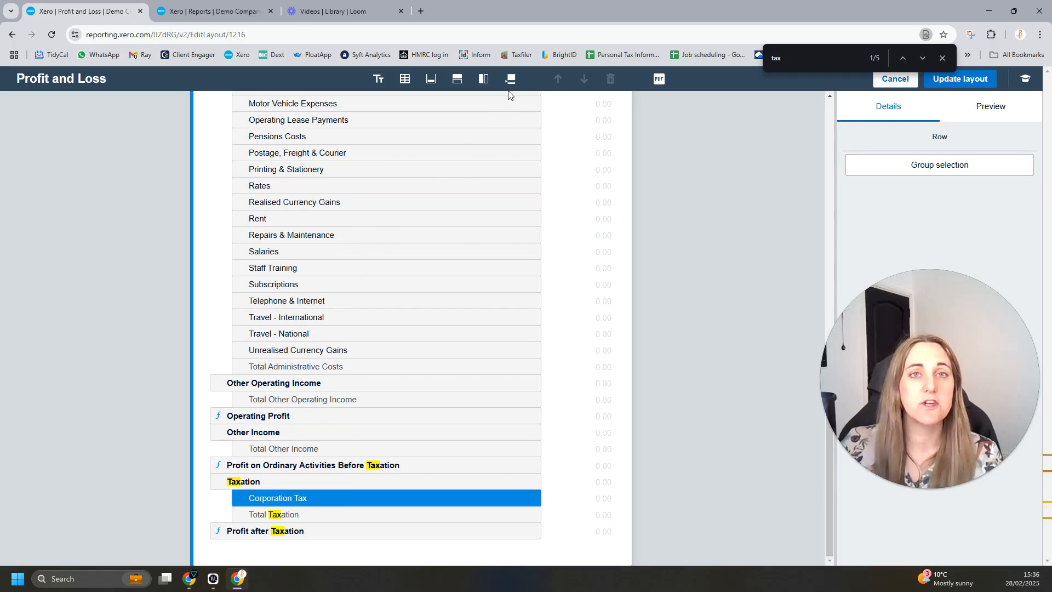
Add a formula row below Profit after Taxation and give it the heading "Estimated Corp Tax (19%)"
left_click(454, 82)
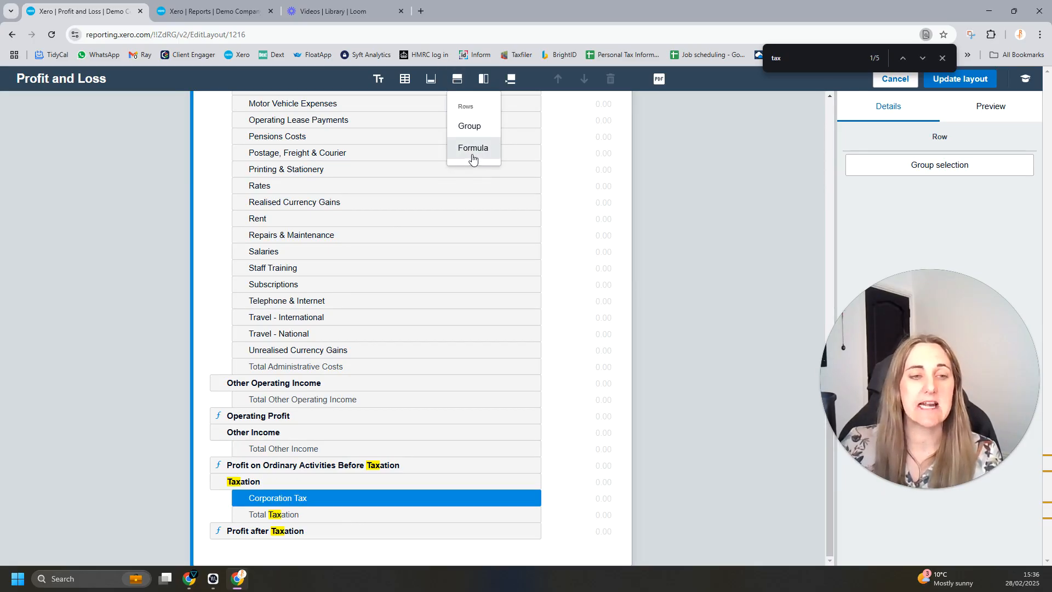
left_click(473, 156)
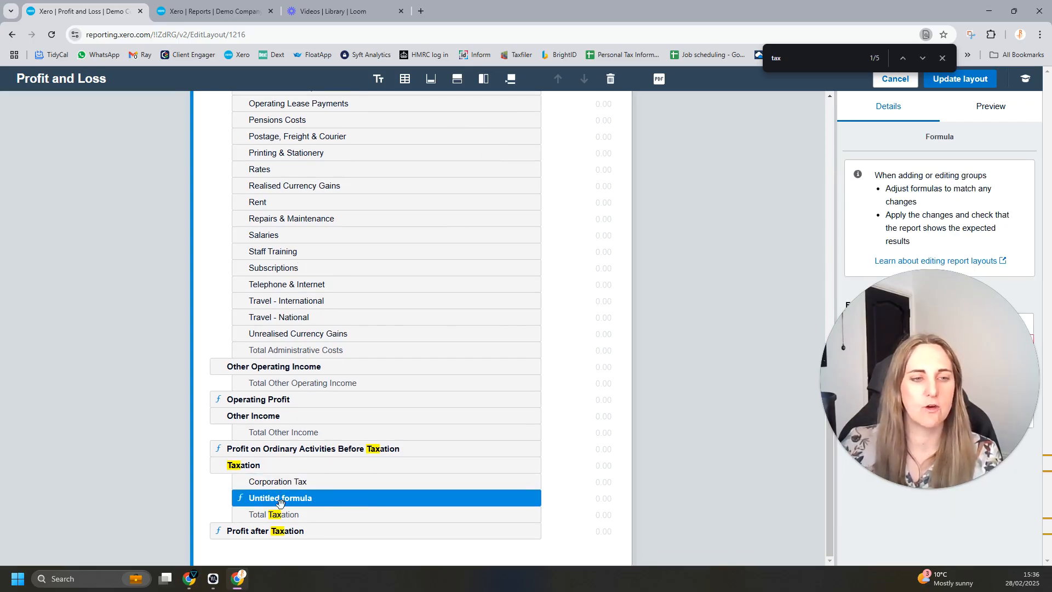
left_click_drag(269, 494, 257, 551)
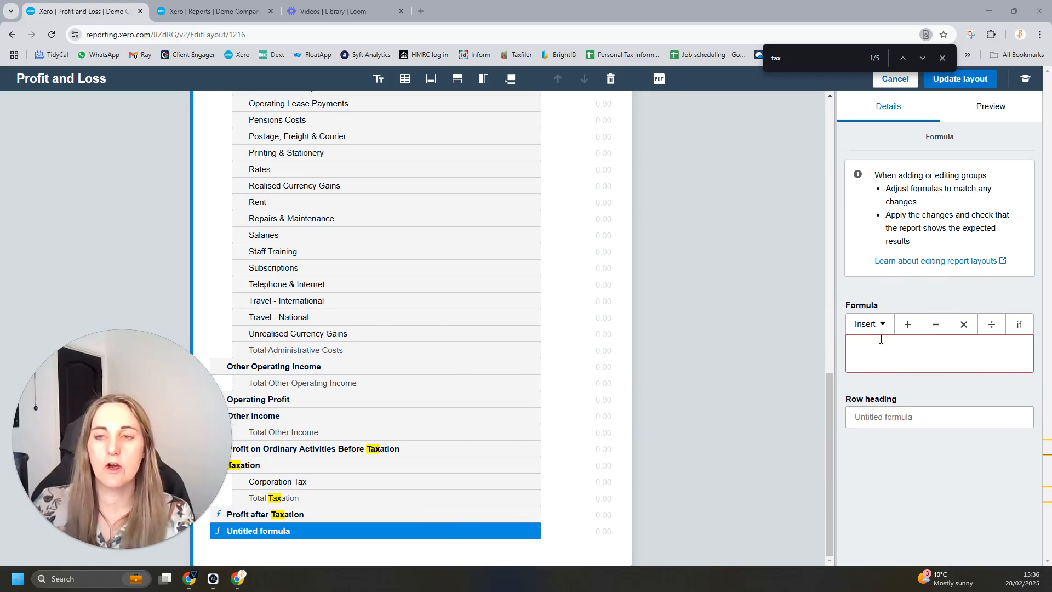
left_click(875, 418)
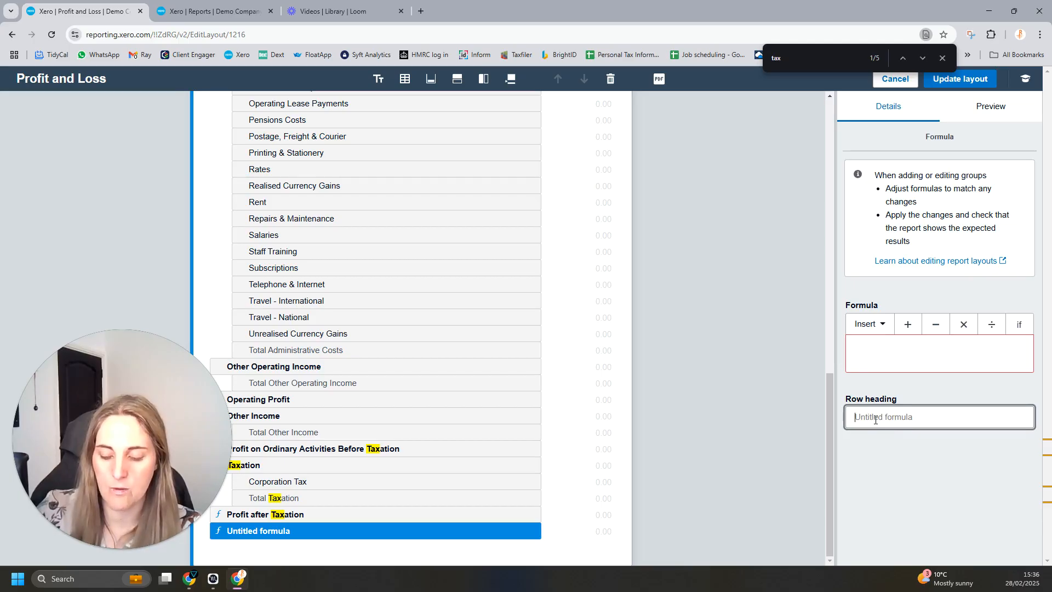
type("Estimated Corp Tax (19%")
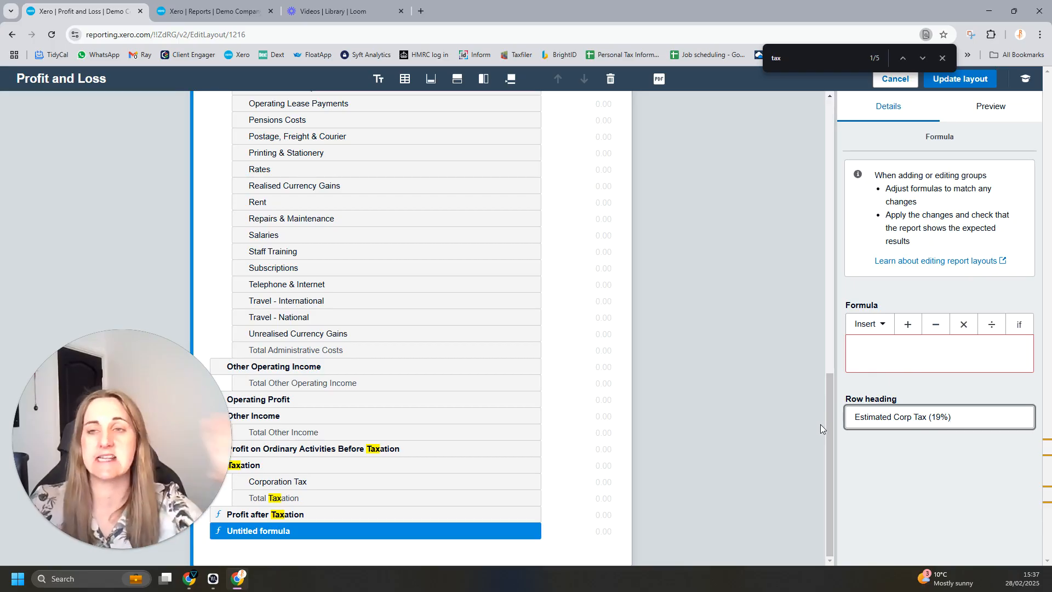
left_click(871, 353)
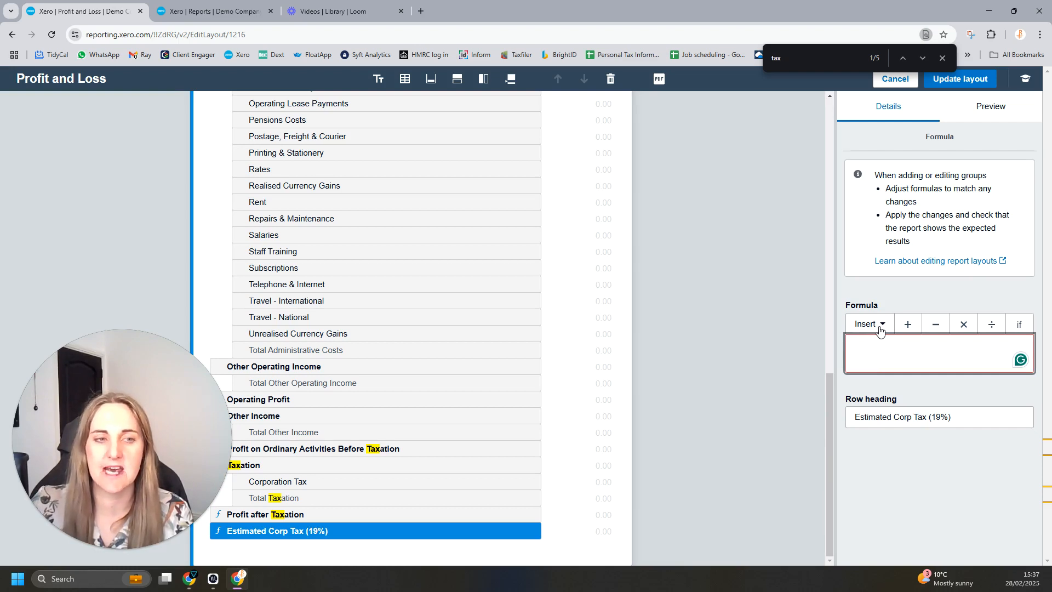
left_click(149, 497)
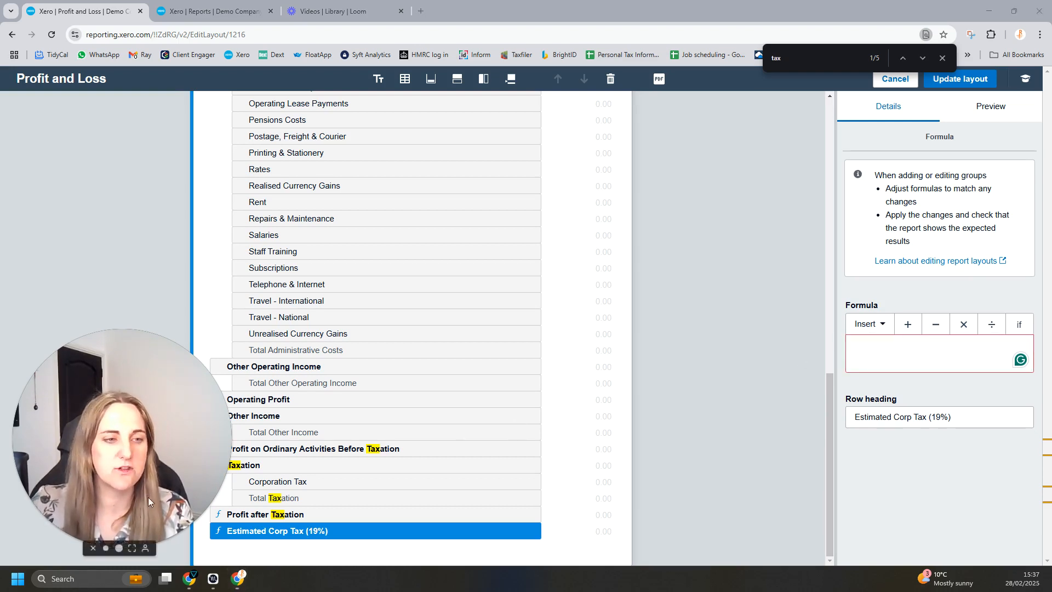
left_click(106, 547)
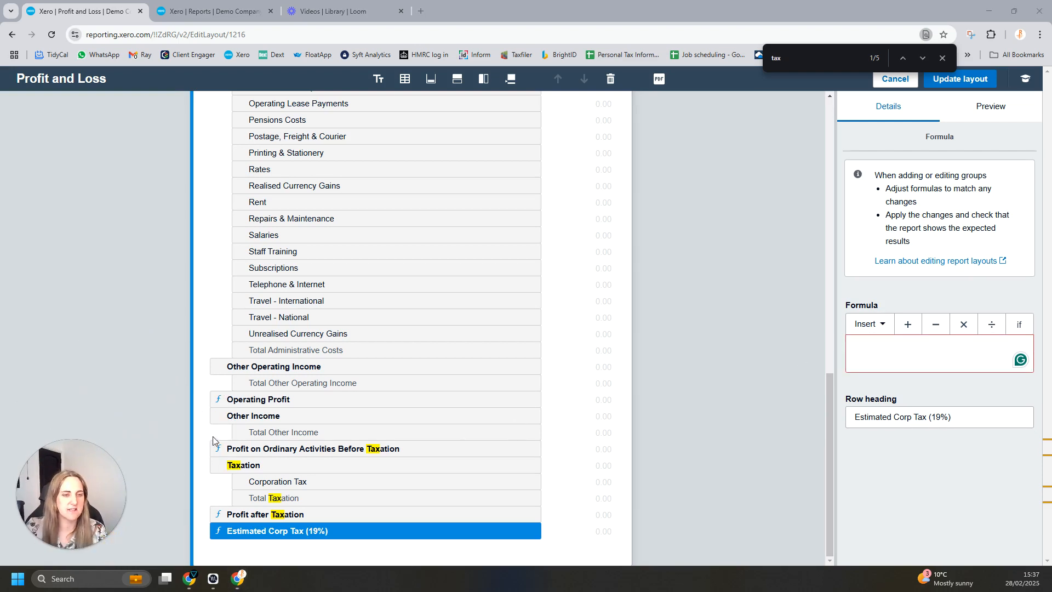
Start the Estimated Corp Tax (19%) row's formula with Profit on Ordinary Activities Before Taxation followed by a multiplication sign
left_click(251, 451)
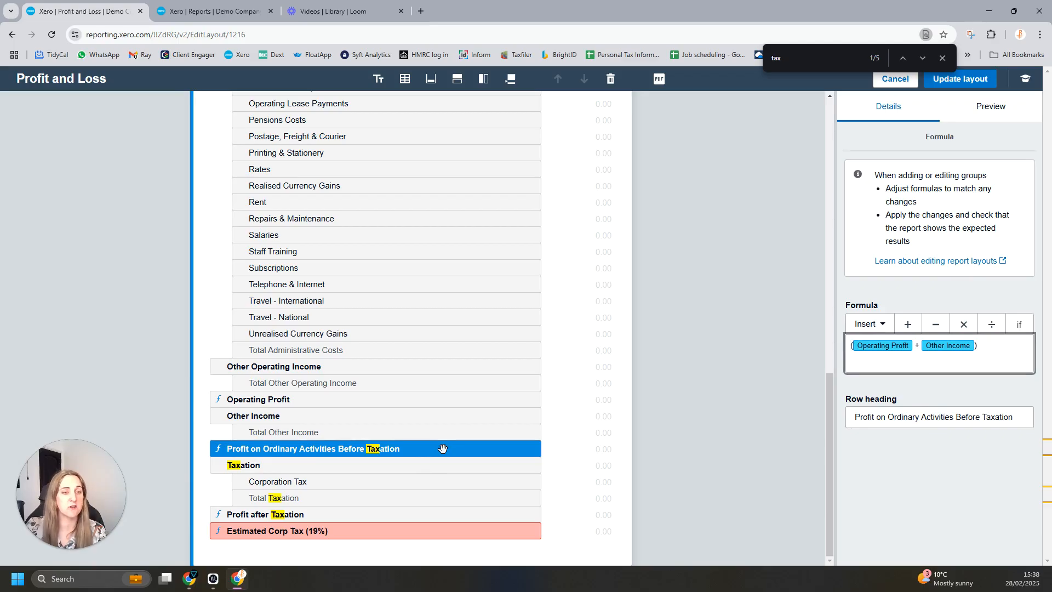
left_click(371, 536)
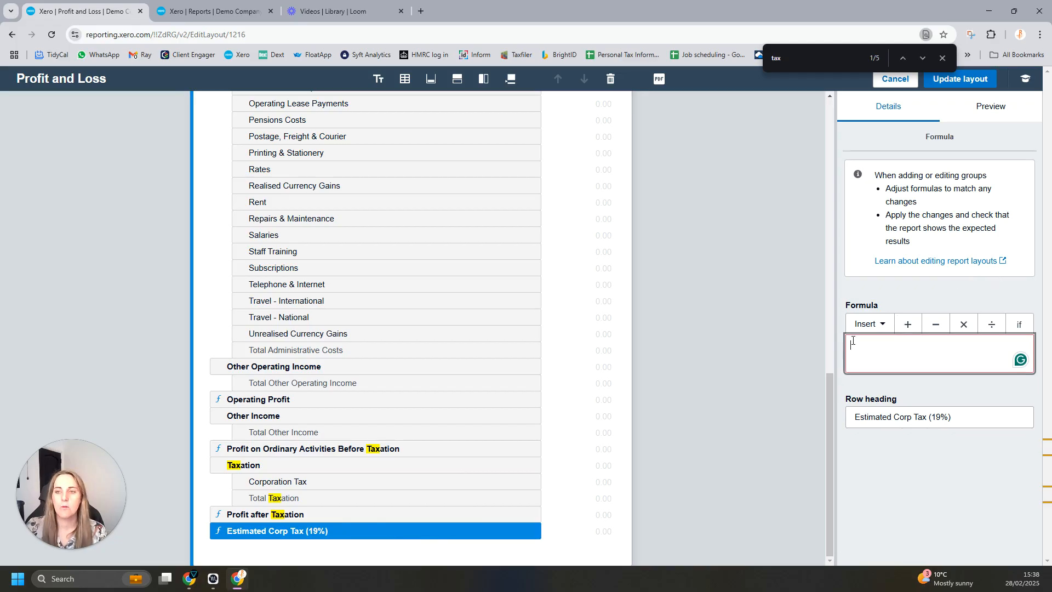
left_click(869, 324)
scroll(950, 199, "down", 2)
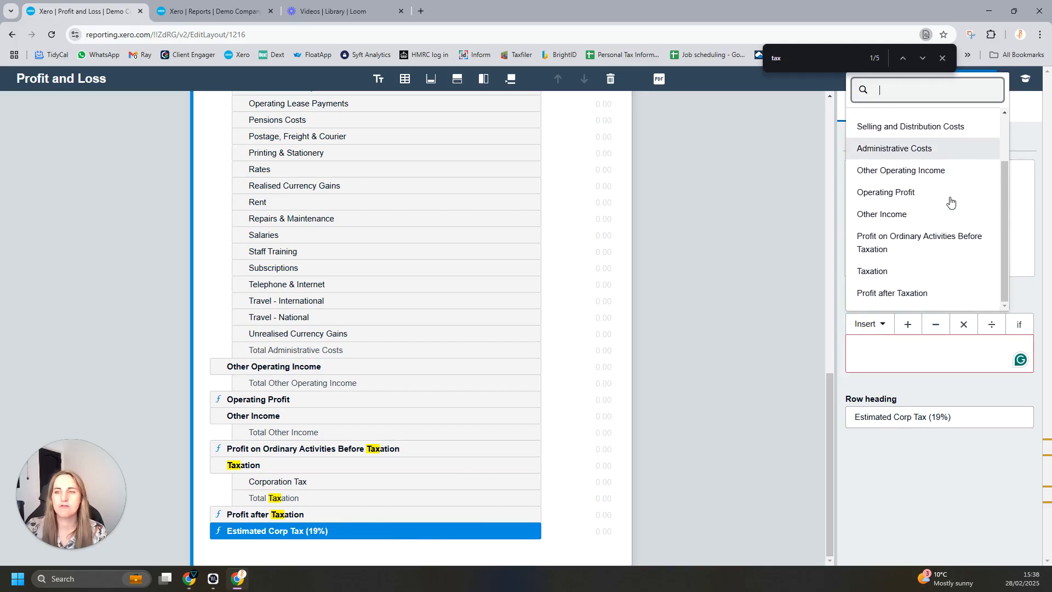
left_click(934, 242)
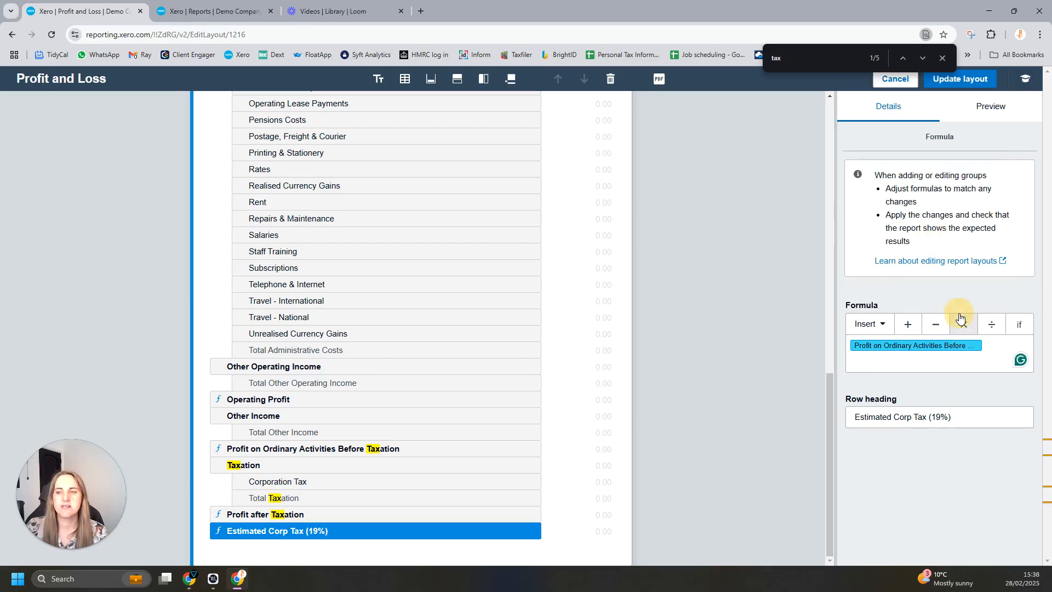
type("*")
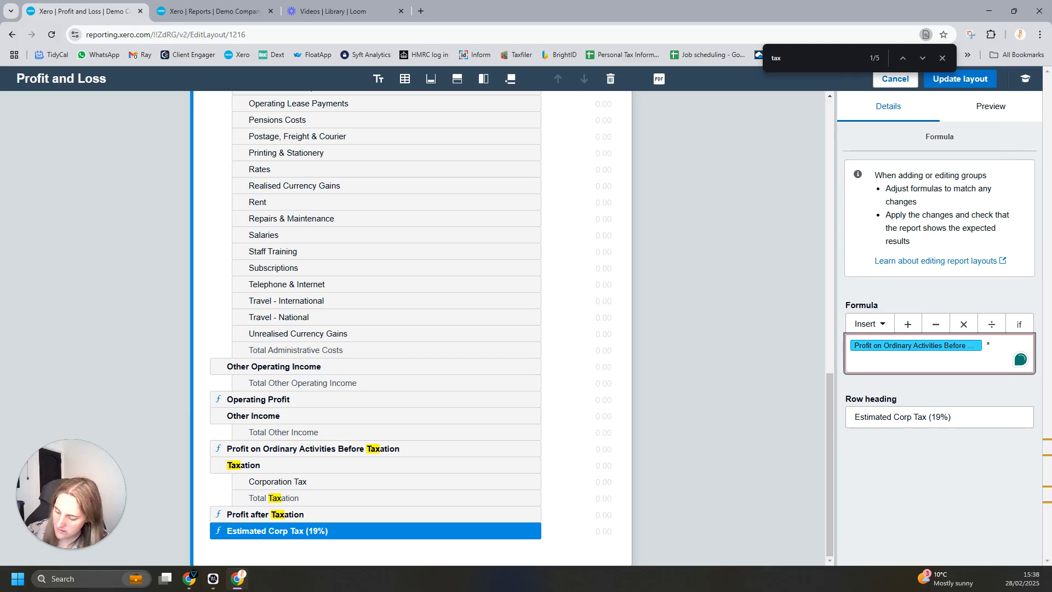
type("0.12")
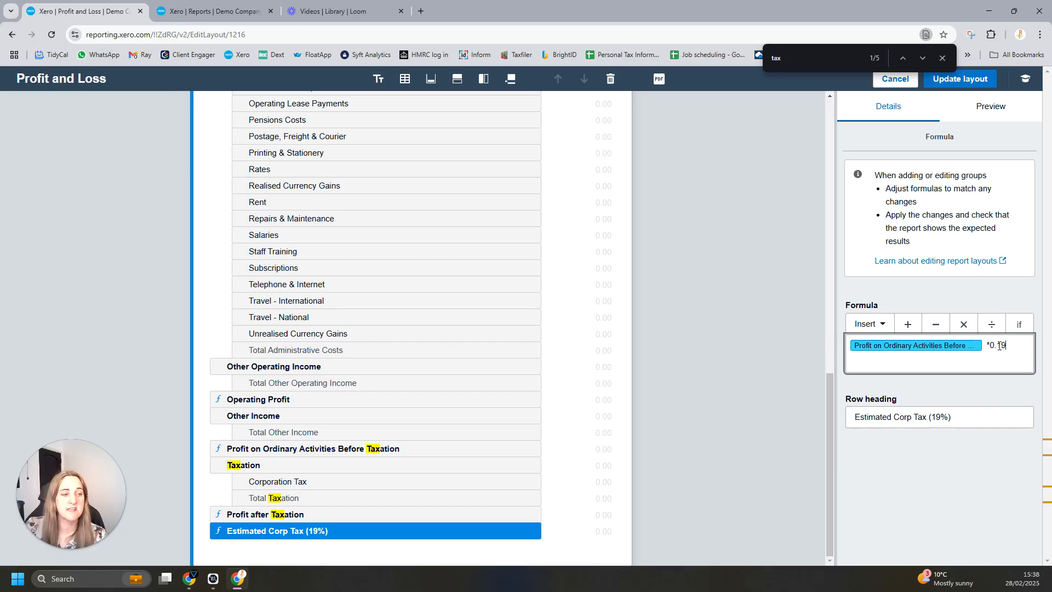
key("BackSpace")
key("BackSpace")
key("BackSpace")
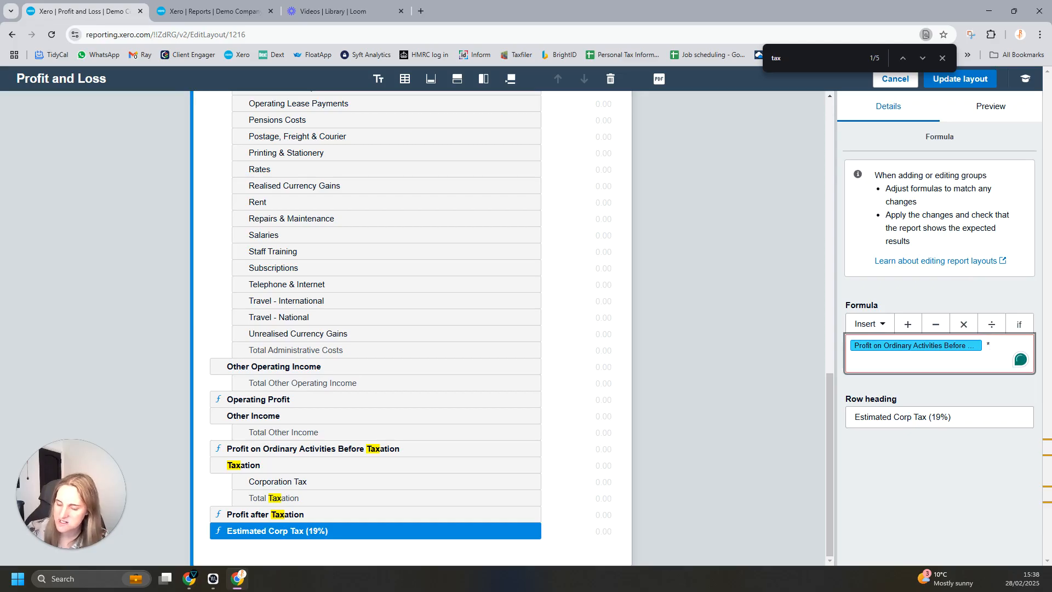
Complete the Estimated Corp Tax (19%) formula by multiplying the profit before taxation by 19 and dividing by 100
type("19")
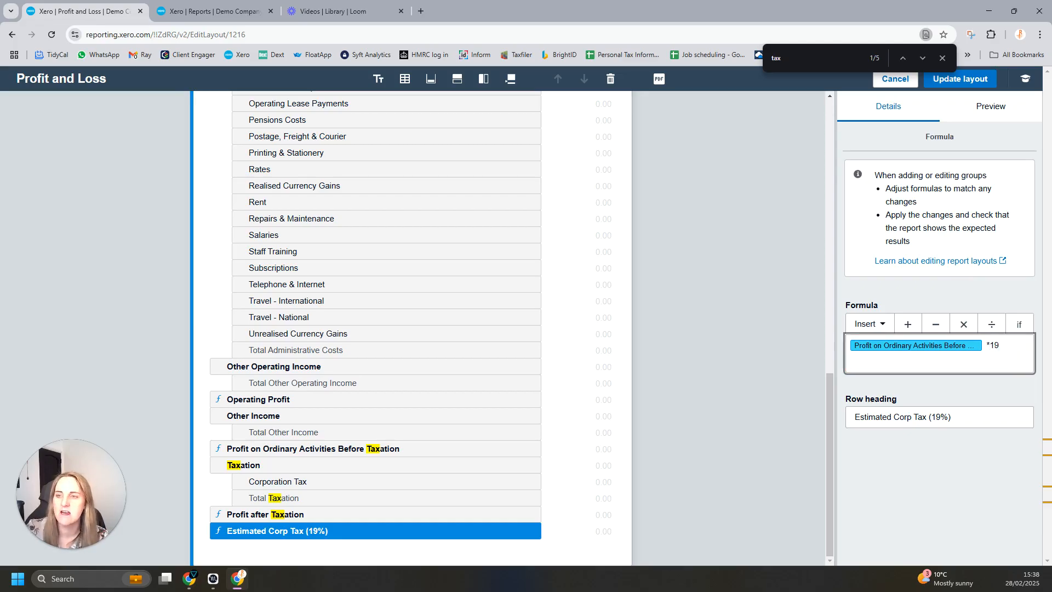
left_click(991, 324)
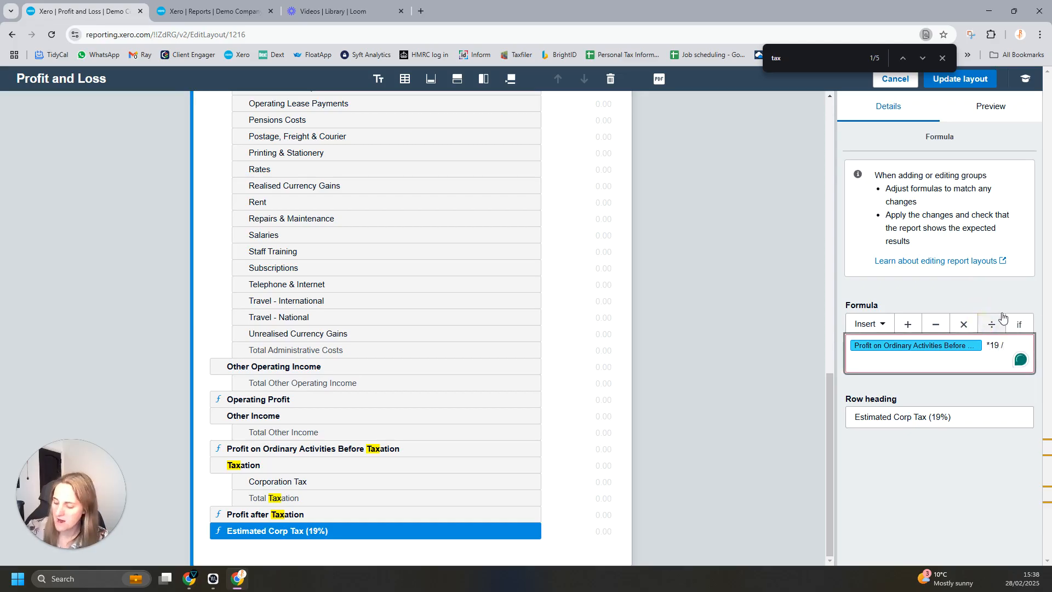
type("100")
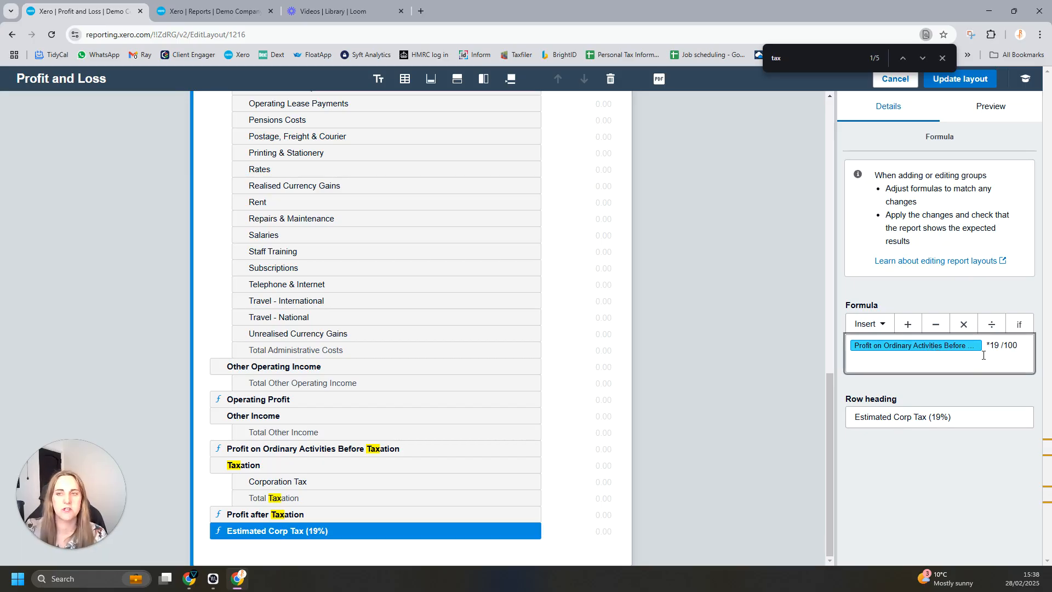
Update the report layout and check the Profit and Loss report down to the Estimated Corp Tax (19%) row
left_click(742, 330)
left_click(960, 79)
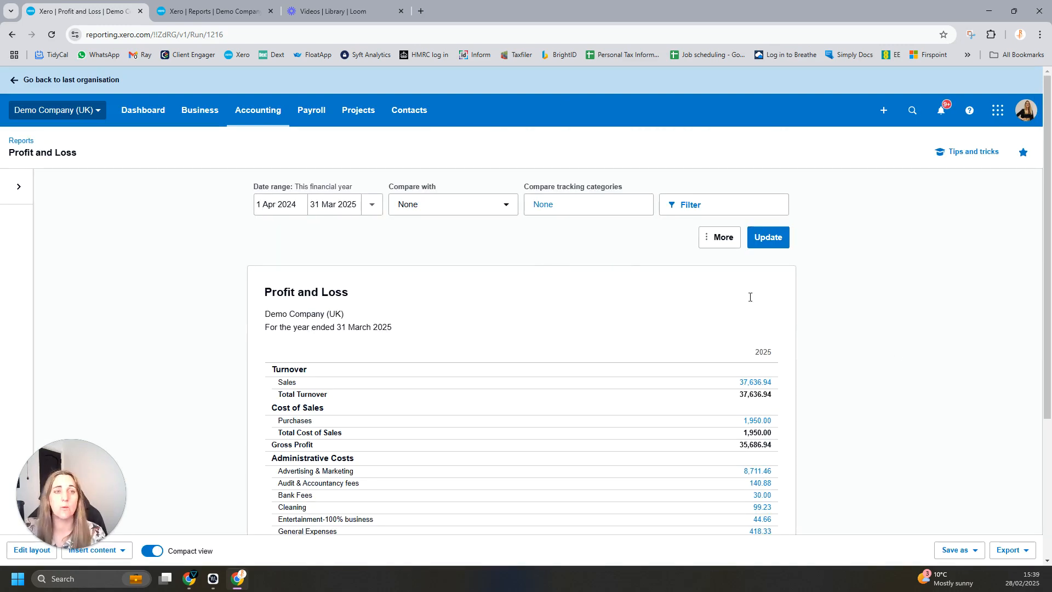
scroll(553, 352, "down", 4)
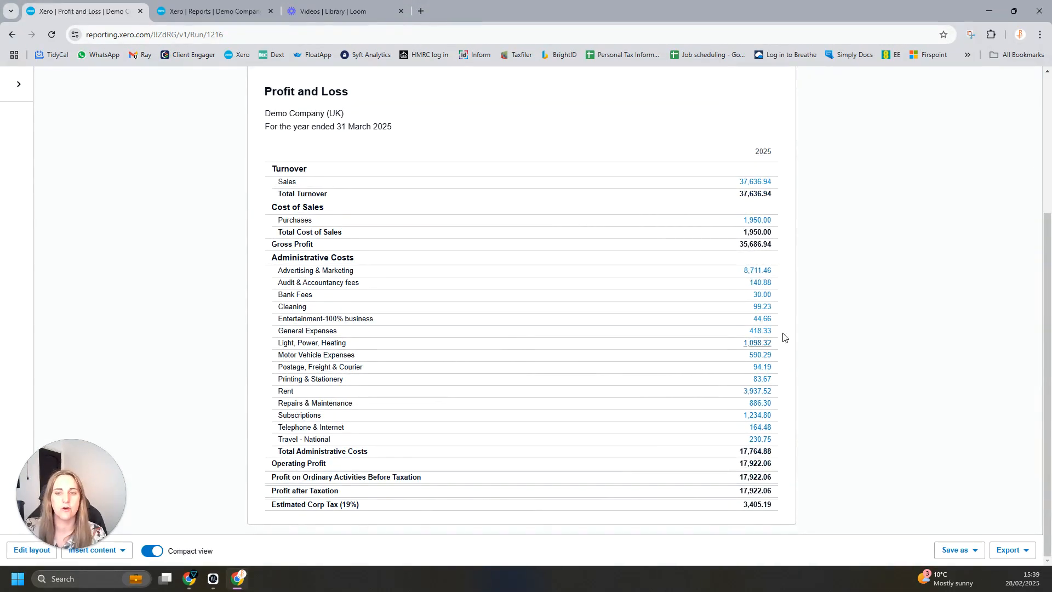
scroll(592, 174, "up", 4)
scroll(592, 173, "down", 4)
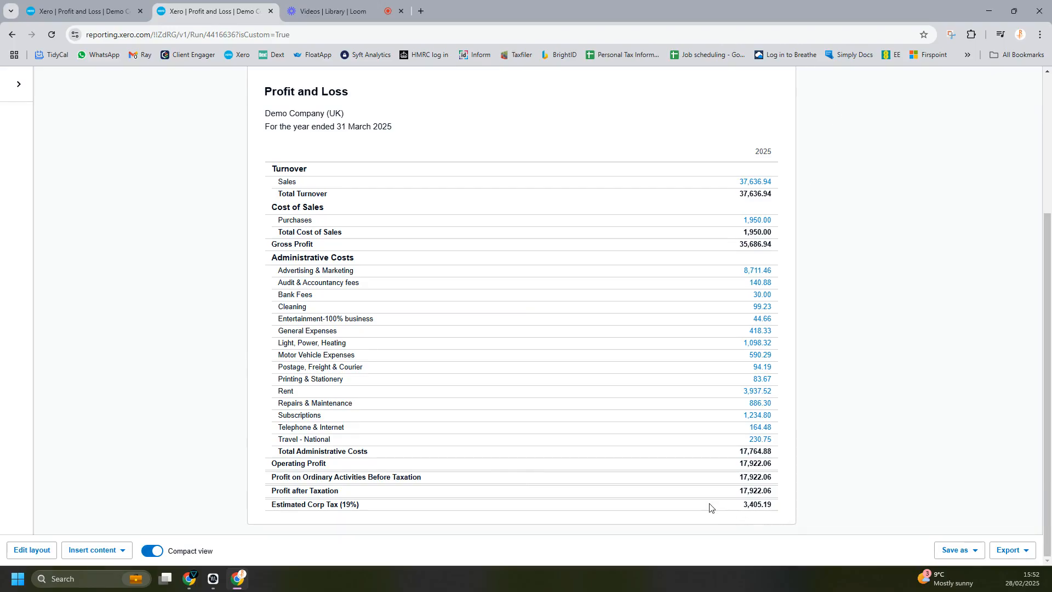
Save the report as a custom report named Profit and Loss, make it the default, and dismiss the notification
left_click(954, 551)
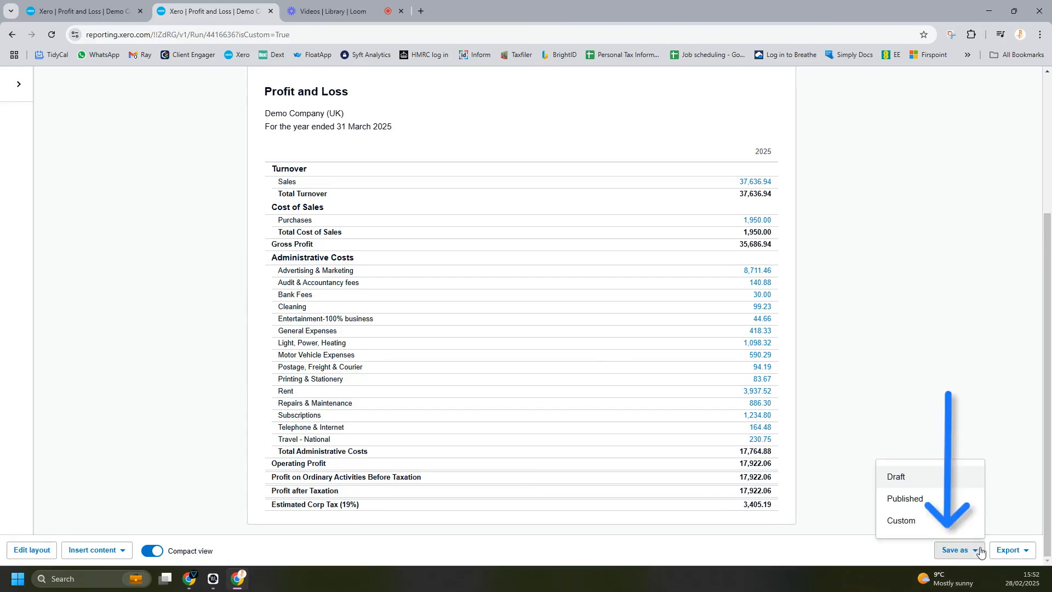
left_click(909, 525)
left_click(433, 340)
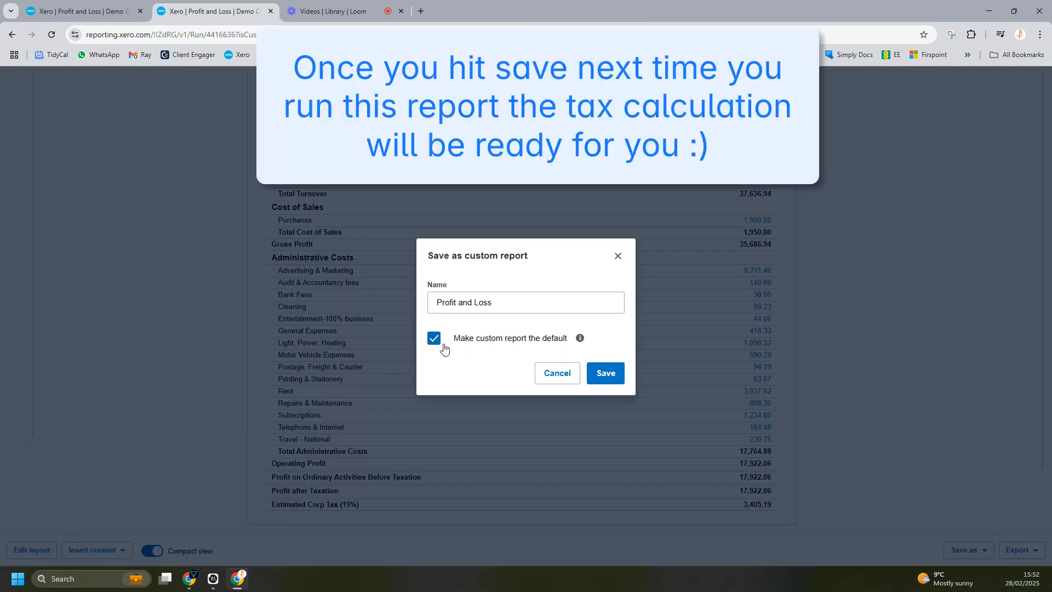
left_click(595, 373)
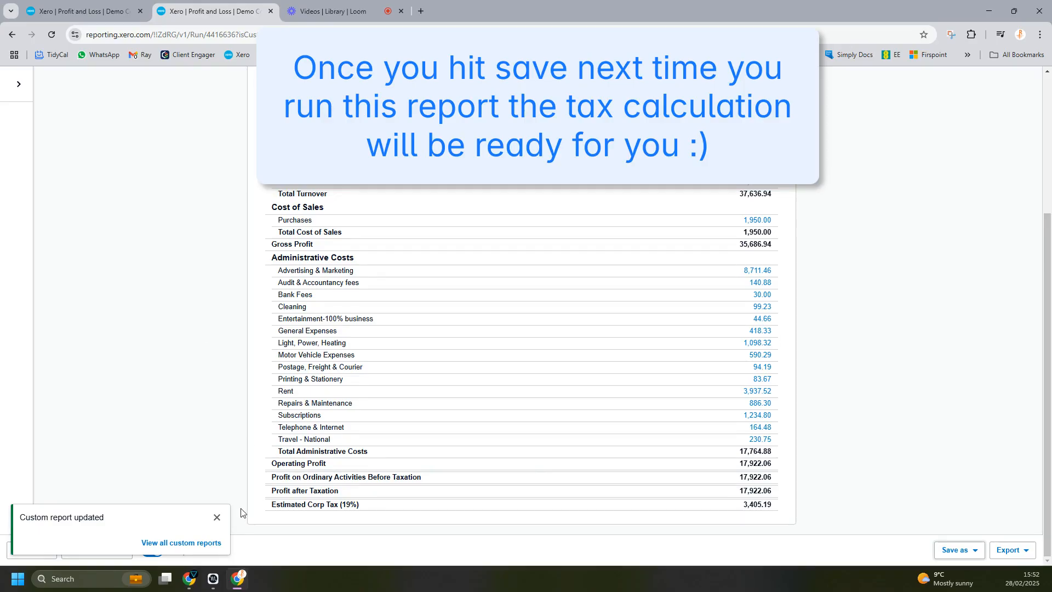
left_click(217, 517)
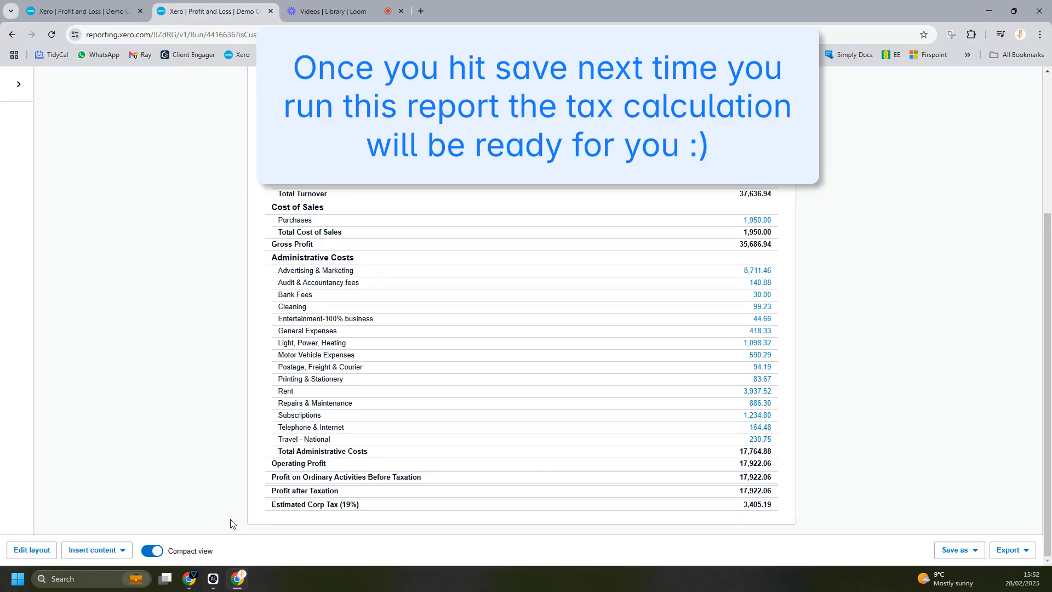